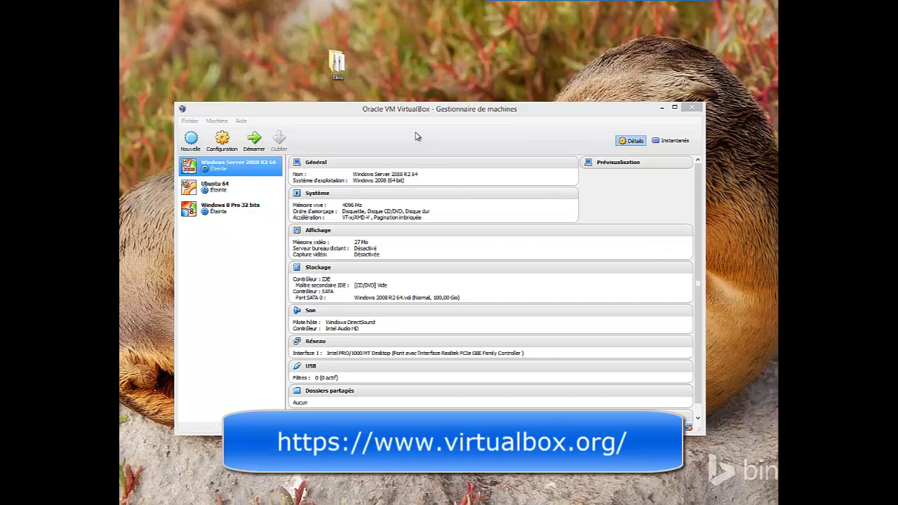
- Check the ploplinux-4.2.2.iso and tails-i386-1.0.iso disc images in the tails folder on the desktop
{"action": "double_click", "coordinate": [337, 62]}
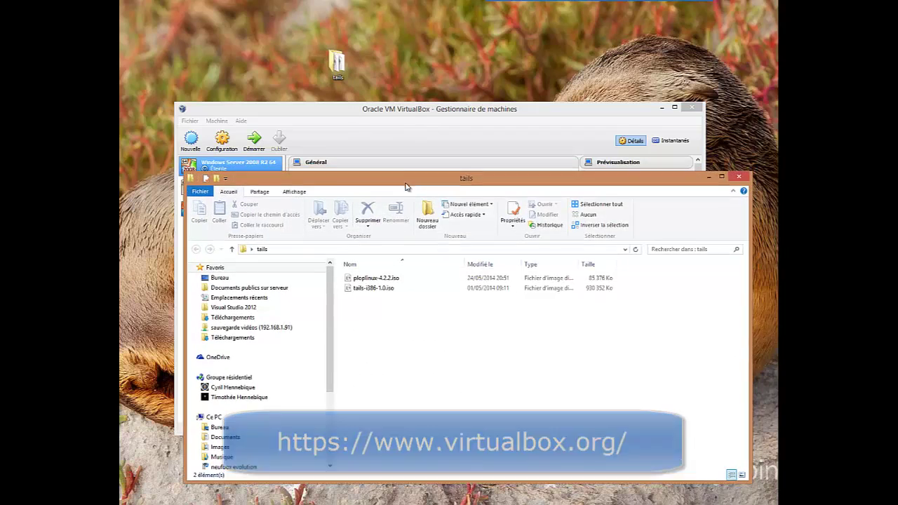
{"action": "left_click_drag", "start_coordinate": [411, 171], "coordinate": [402, 172]}
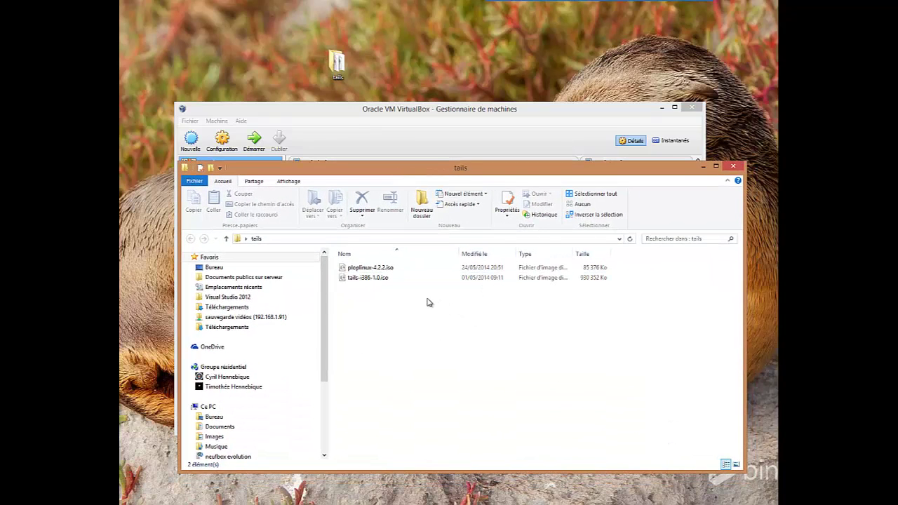
{"action": "left_click", "coordinate": [386, 268]}
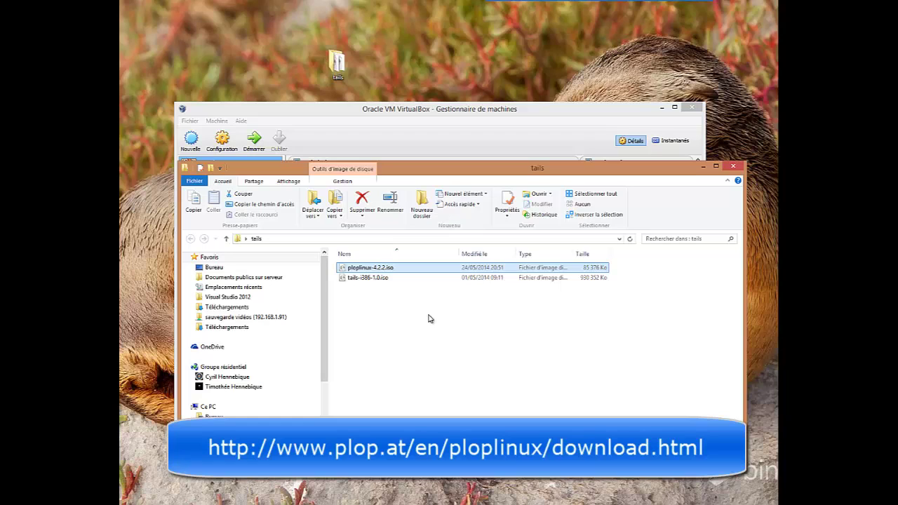
{"action": "left_click", "coordinate": [379, 279], "text": "ctrl"}
{"action": "left_click", "coordinate": [381, 280]}
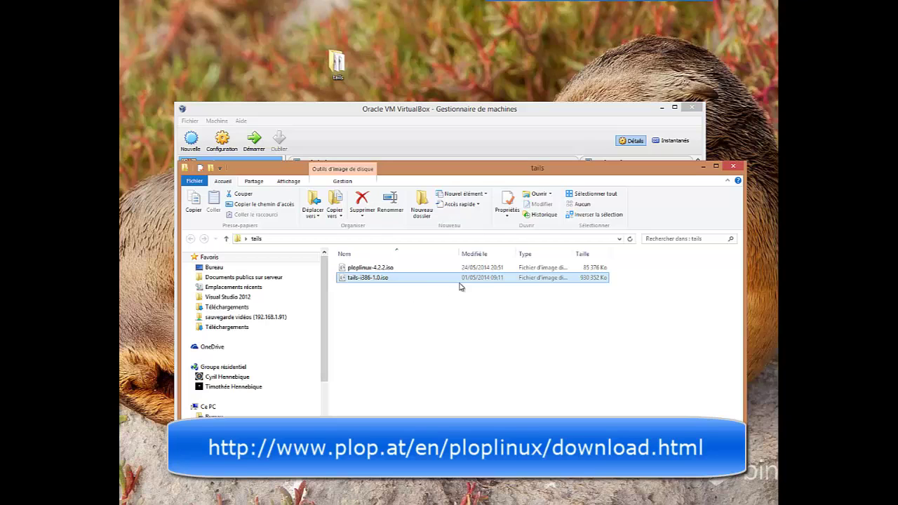
{"action": "left_click", "coordinate": [733, 167]}
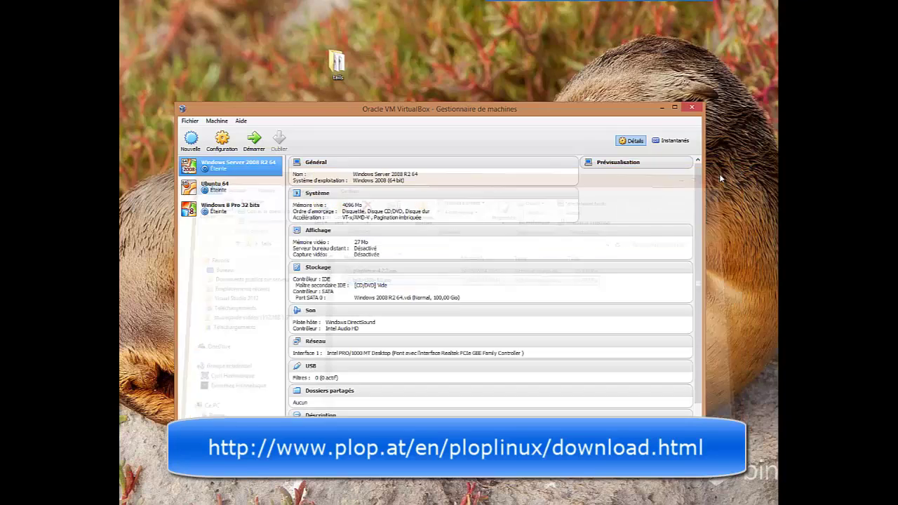
- Start a new virtual machine named "Tails 32 bits" with type Linux and version Debian (32 bit)
{"action": "left_click", "coordinate": [190, 145]}
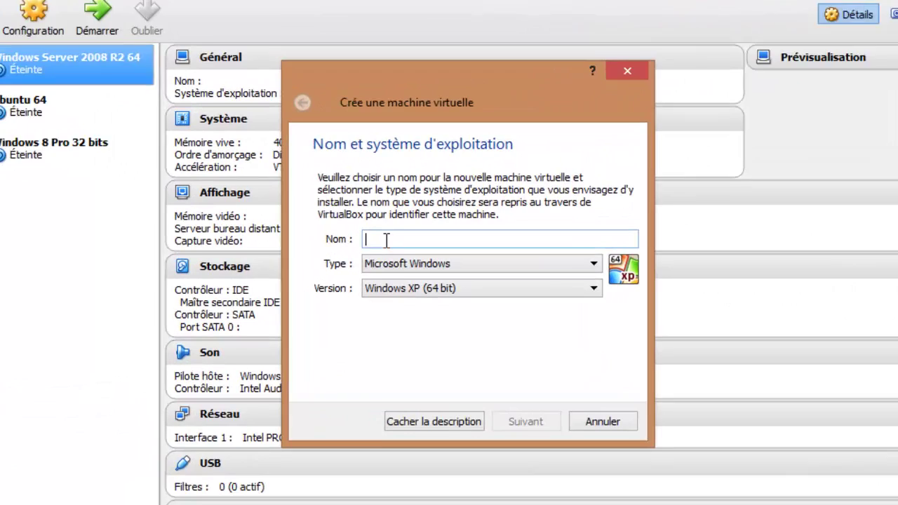
{"action": "type", "text": "T"}
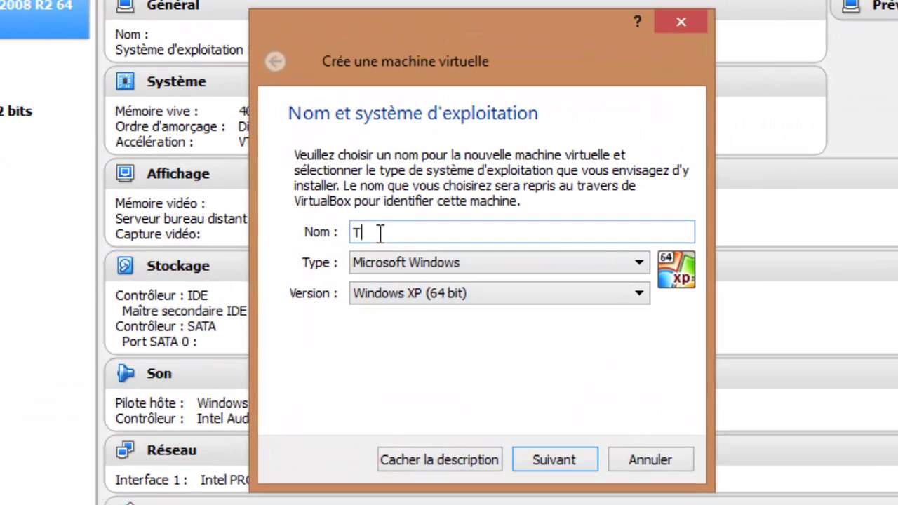
{"action": "type", "text": "ails 32 bits"}
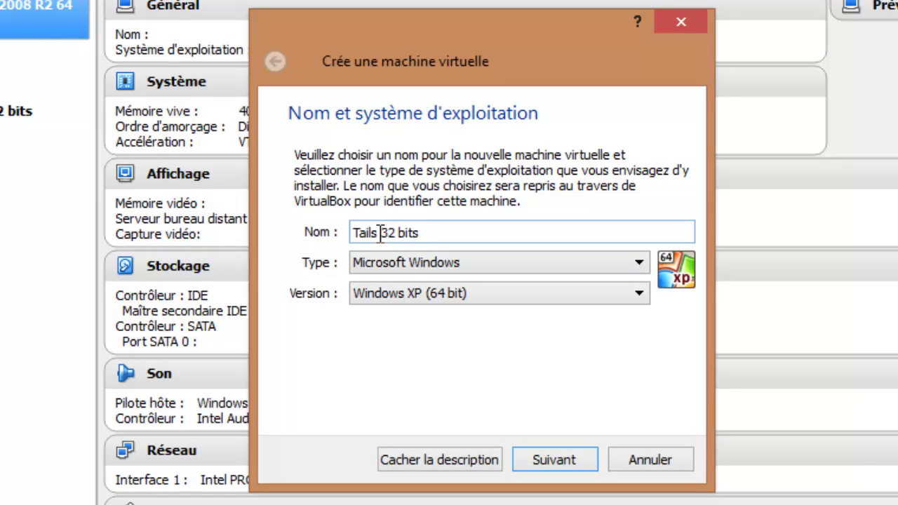
{"action": "left_click", "coordinate": [401, 259]}
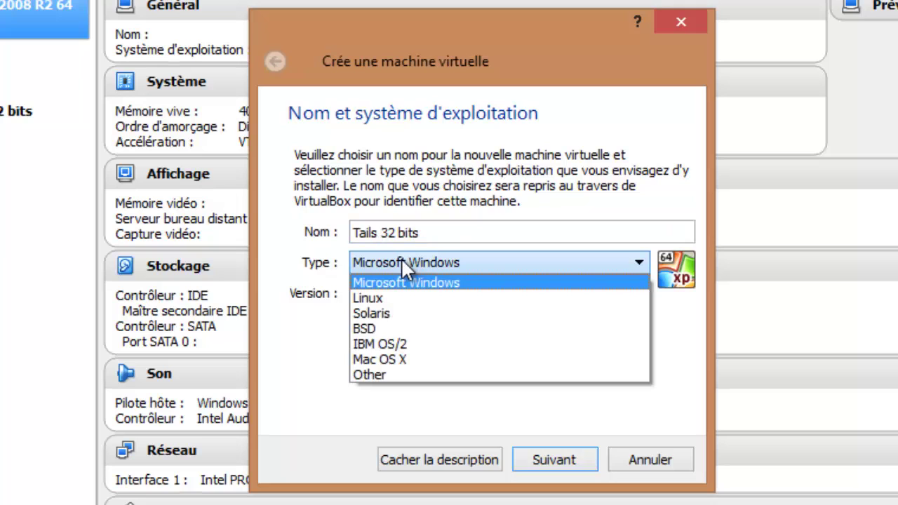
{"action": "left_click", "coordinate": [398, 298]}
{"action": "left_click", "coordinate": [454, 300]}
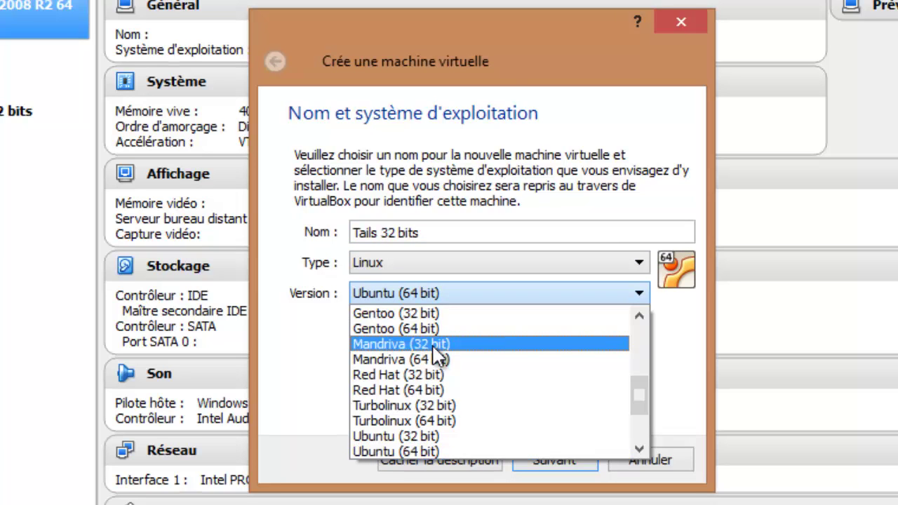
{"action": "scroll", "coordinate": [436, 347], "scroll_direction": "up", "scroll_amount": 3}
{"action": "left_click", "coordinate": [429, 362]}
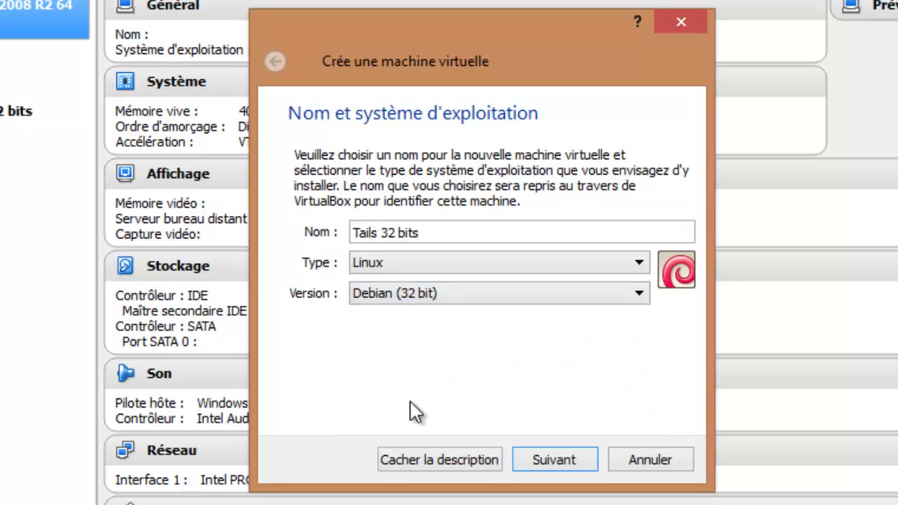
{"action": "left_click", "coordinate": [550, 461]}
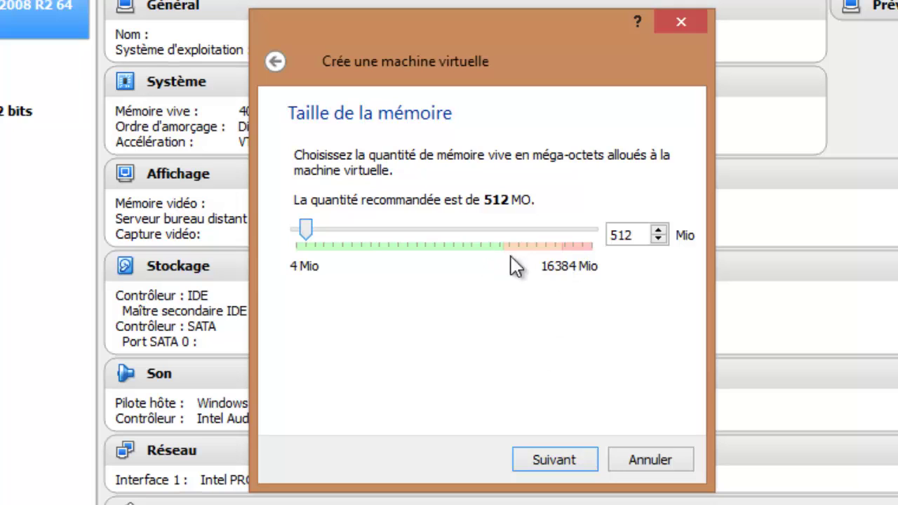
- Keep 512 Mio of memory and create a dynamically allocated VDI hard disk of 1,20 Gio for the new machine
{"action": "left_click", "coordinate": [568, 452]}
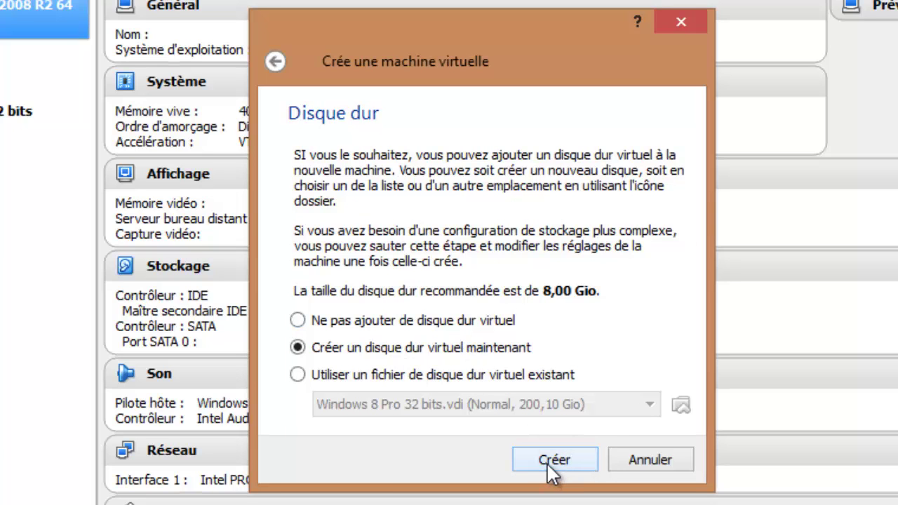
{"action": "left_click", "coordinate": [547, 464]}
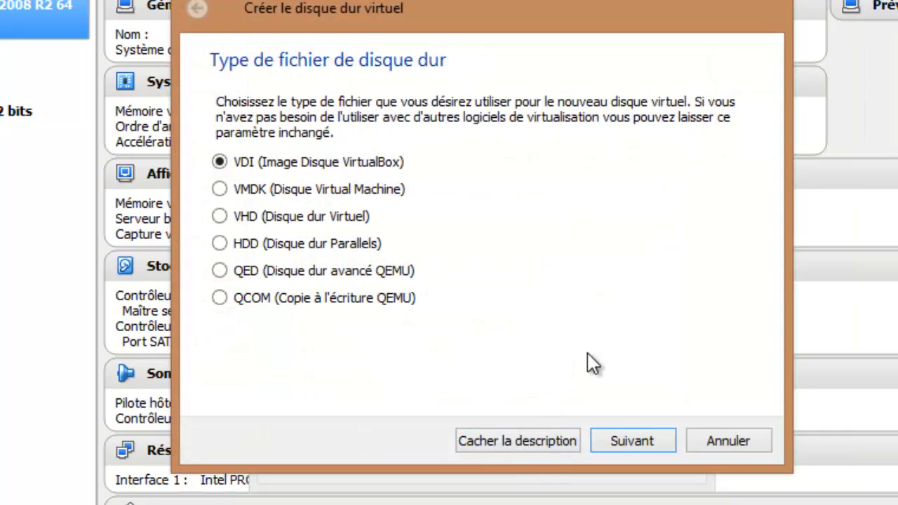
{"action": "left_click", "coordinate": [609, 448]}
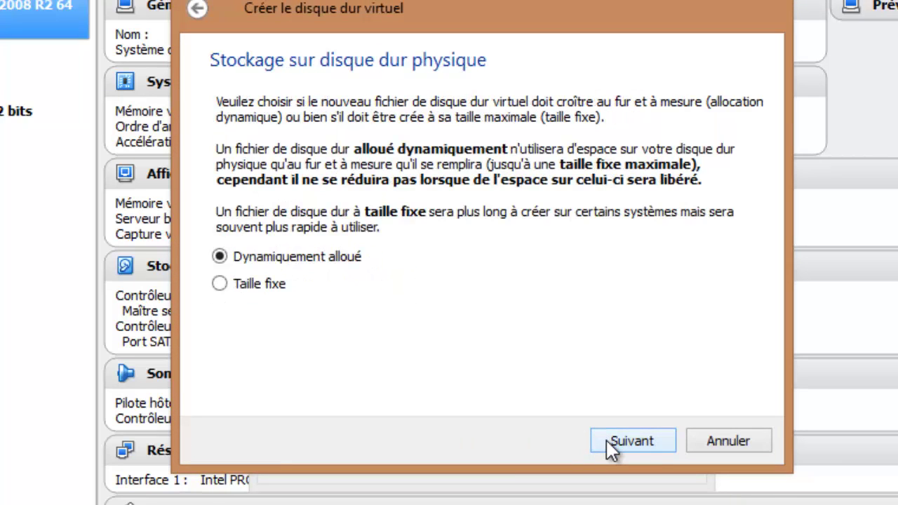
{"action": "left_click", "coordinate": [642, 440]}
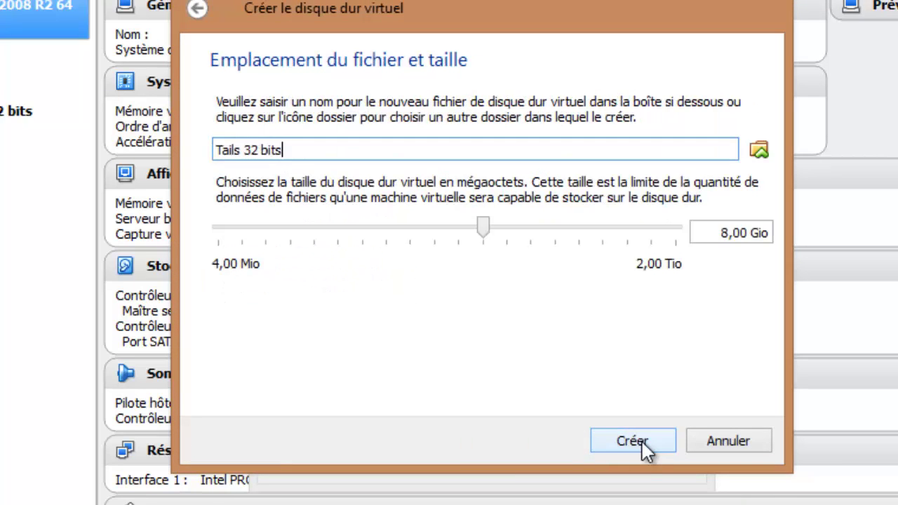
{"action": "left_click_drag", "start_coordinate": [486, 230], "coordinate": [419, 247]}
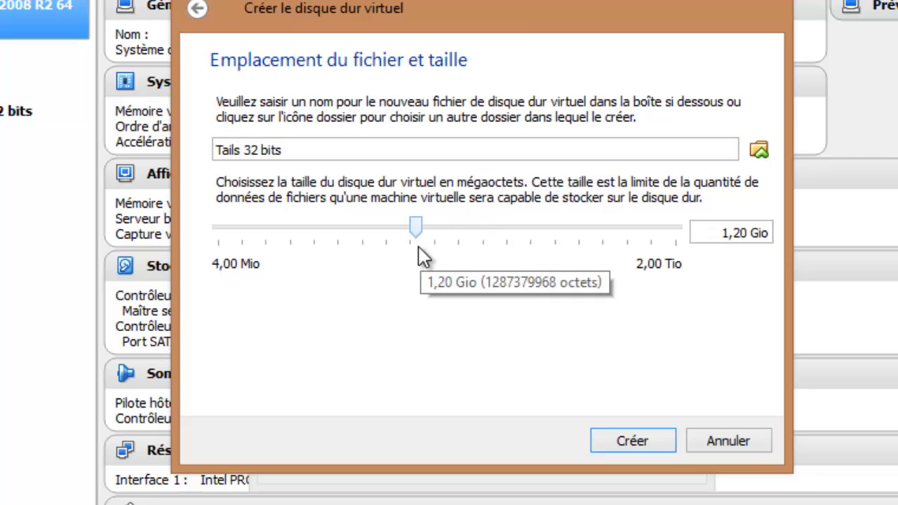
{"action": "left_click", "coordinate": [615, 441]}
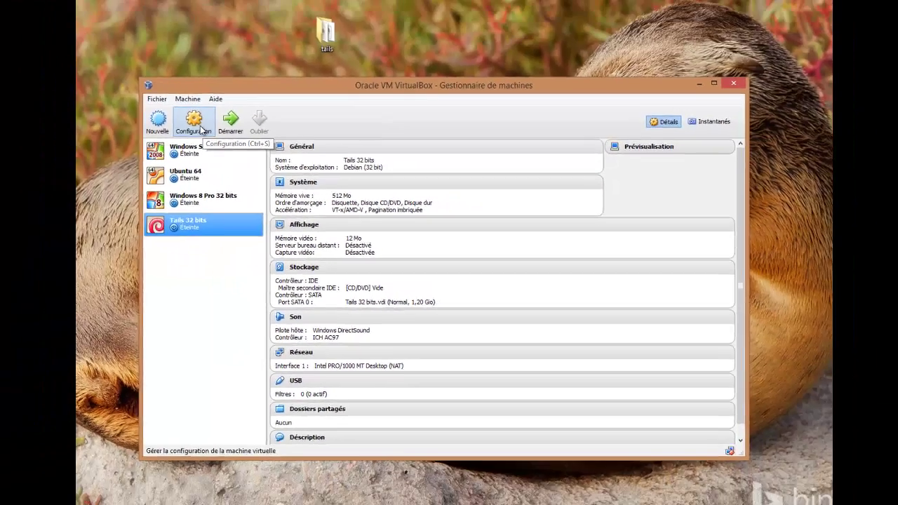
- Load tails-i386-1.0.iso into the empty IDE optical drive in the Tails 32 bits storage settings
{"action": "left_click", "coordinate": [63, 35]}
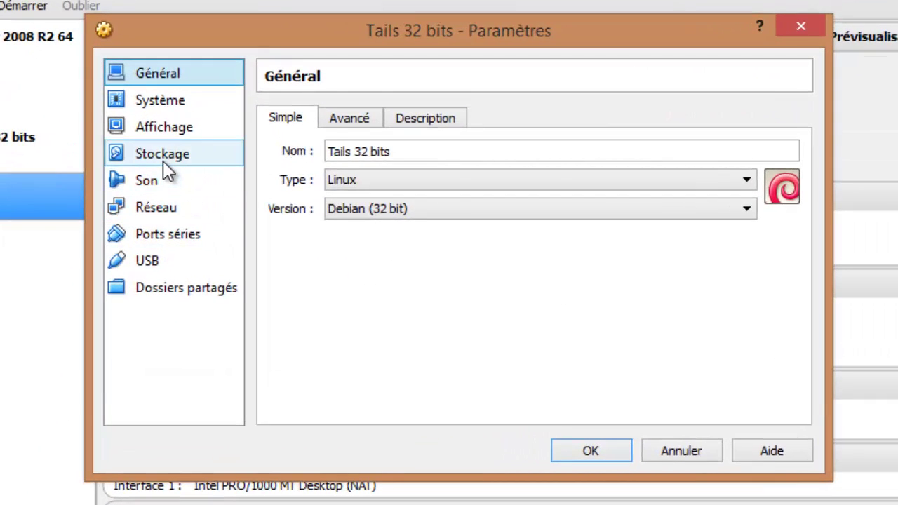
{"action": "left_click", "coordinate": [162, 161]}
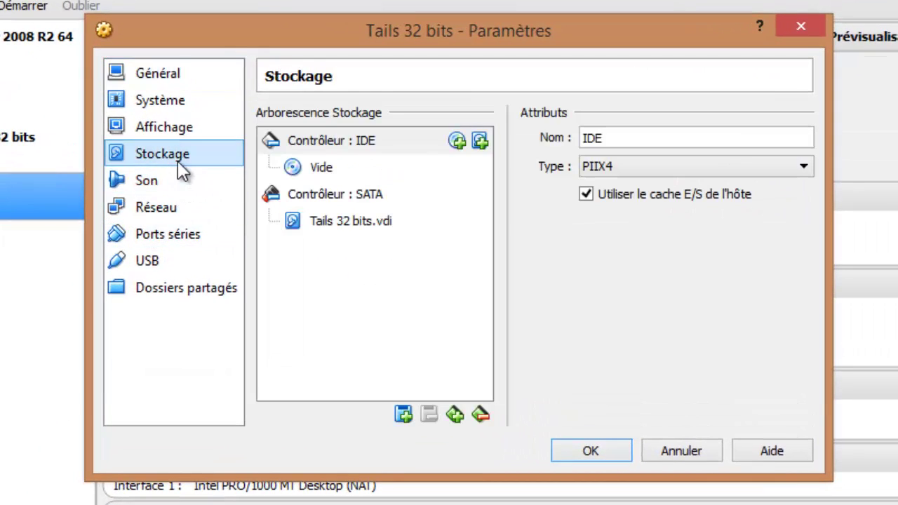
{"action": "left_click", "coordinate": [321, 168]}
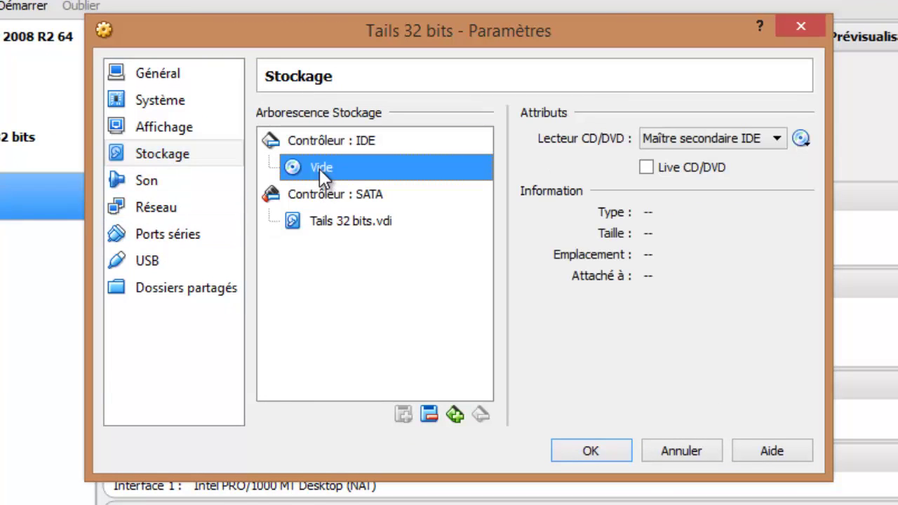
{"action": "left_click", "coordinate": [808, 142]}
{"action": "left_click", "coordinate": [827, 163]}
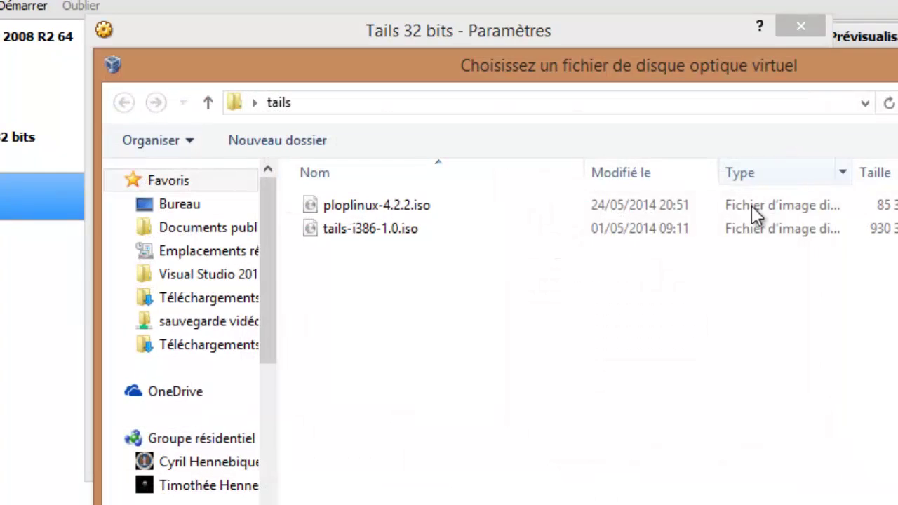
{"action": "left_click", "coordinate": [379, 231]}
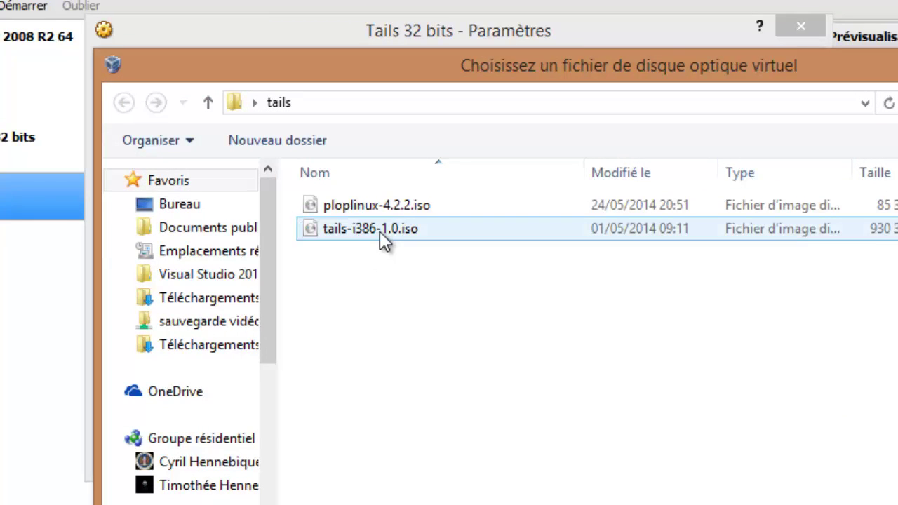
{"action": "double_click", "coordinate": [380, 231]}
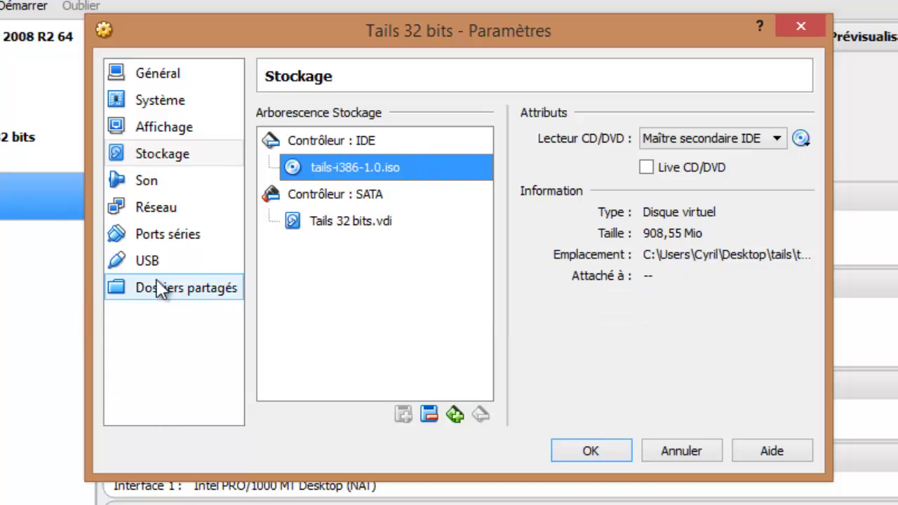
- Disable the USB 2.0 (EHCI) controller and add a USB filter for the PNY Technologies USB 2.0 FD stick, saving the settings
{"action": "left_click", "coordinate": [151, 258]}
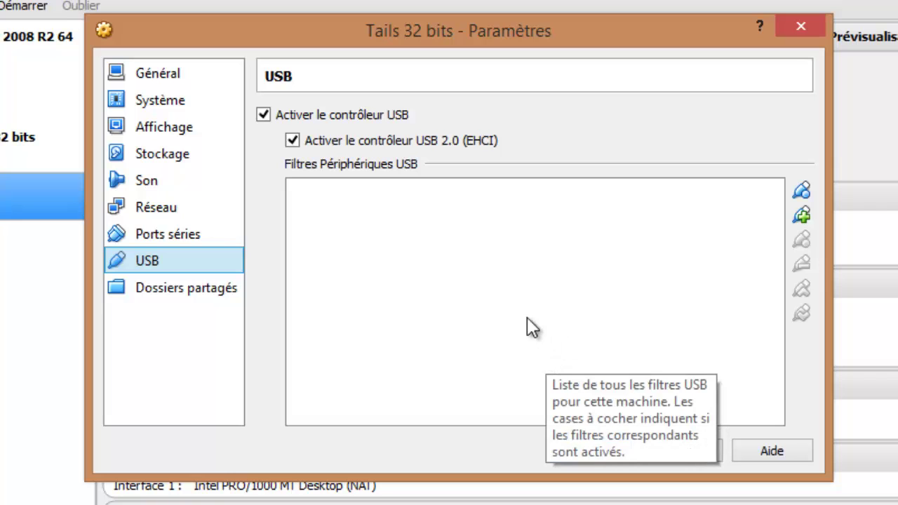
{"action": "left_click", "coordinate": [296, 141]}
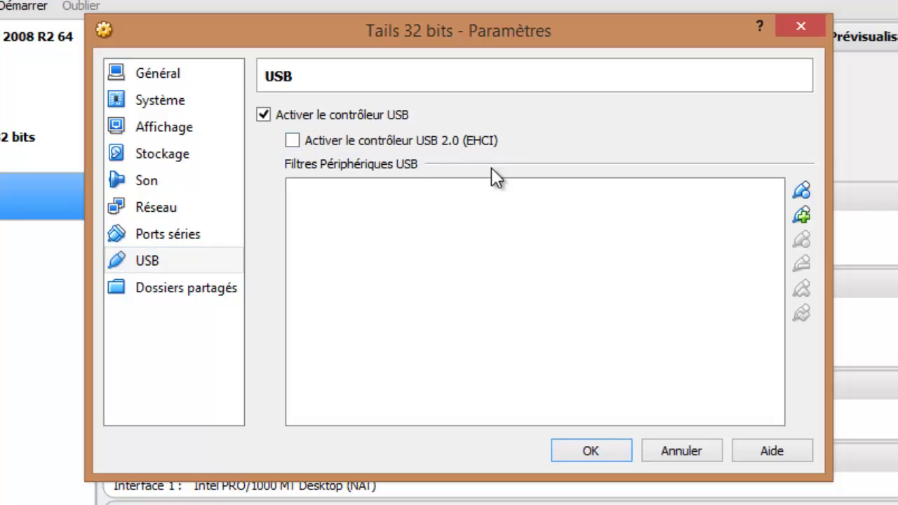
{"action": "left_click", "coordinate": [801, 214]}
{"action": "left_click", "coordinate": [838, 354]}
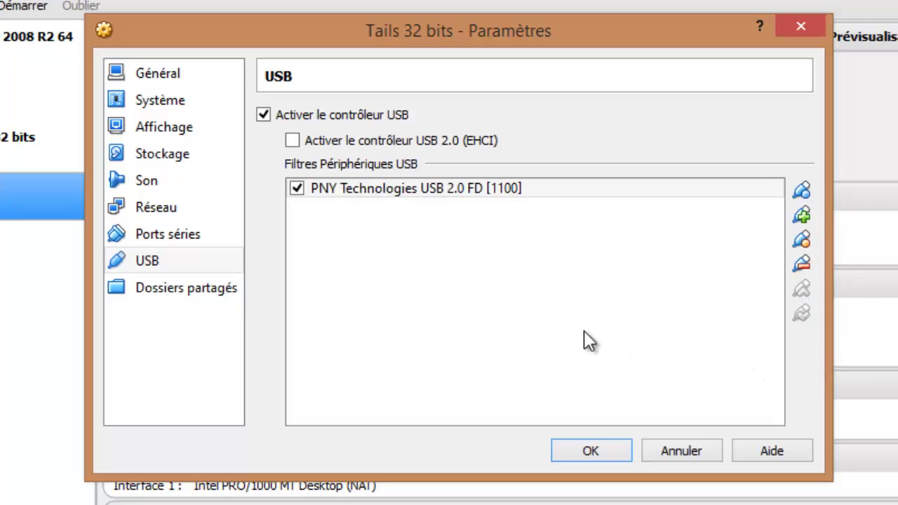
{"action": "left_click", "coordinate": [577, 453]}
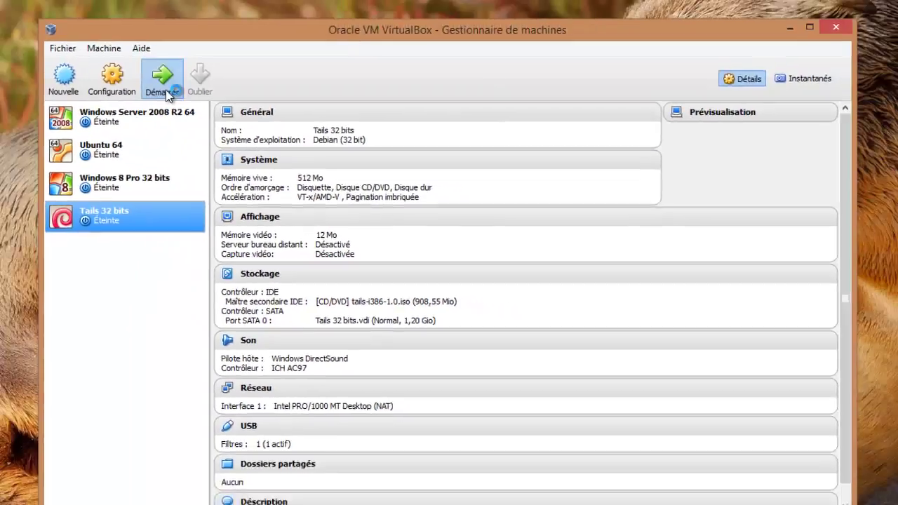
- Start the Tails 32 bits machine and set the language of the Tails welcome screen to Français
{"action": "left_click", "coordinate": [22, 5]}
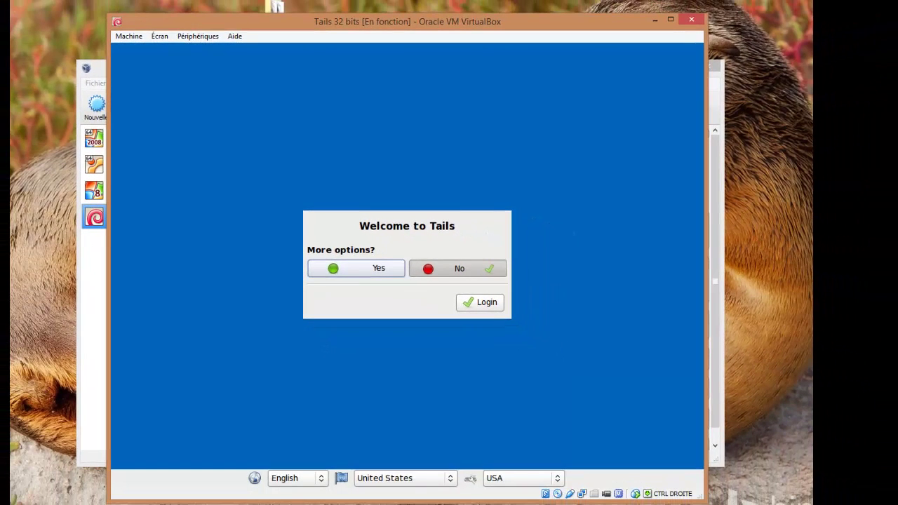
{"action": "left_click", "coordinate": [323, 477]}
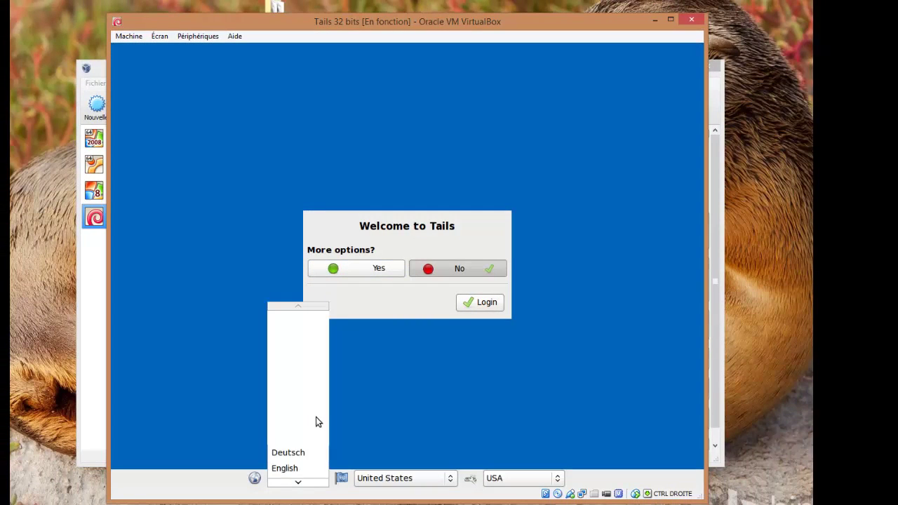
{"action": "left_click", "coordinate": [300, 470]}
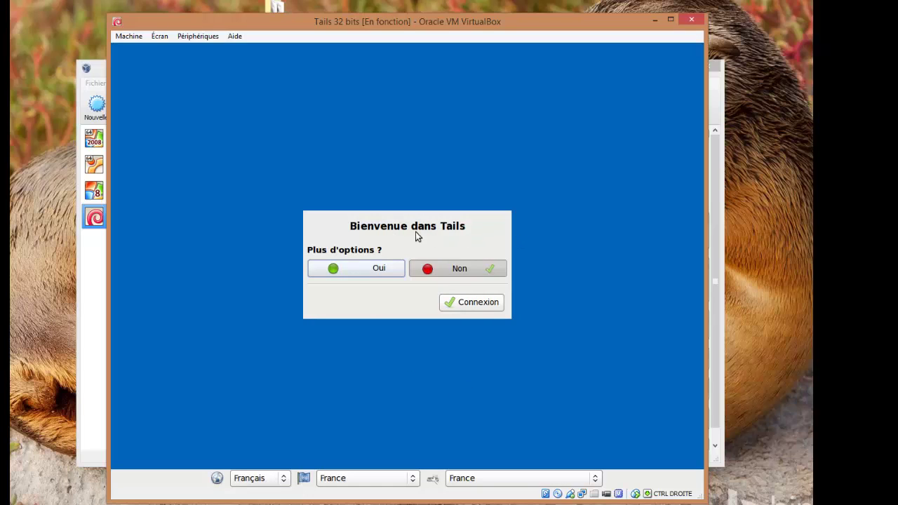
- Open the additional Tails startup options, enter and confirm the administration password, and log in with the direct Tor connection
{"action": "left_click", "coordinate": [367, 268]}
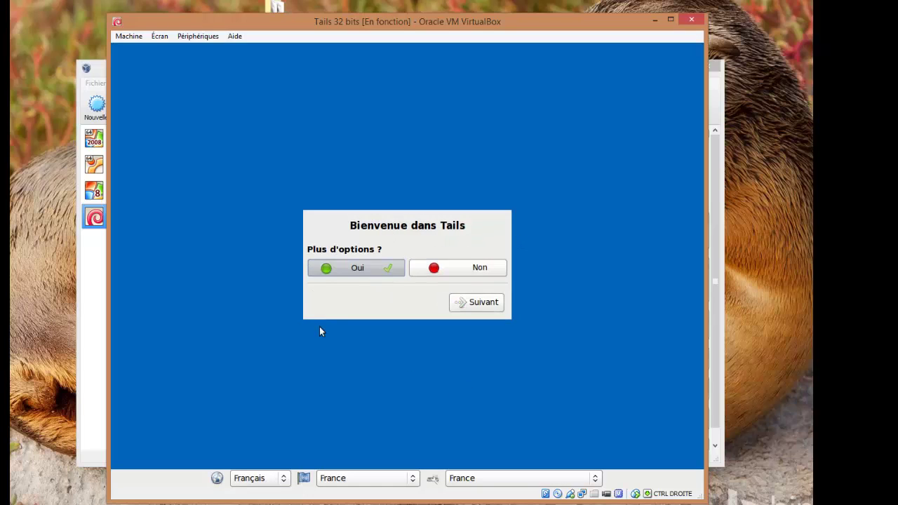
{"action": "left_click", "coordinate": [476, 305]}
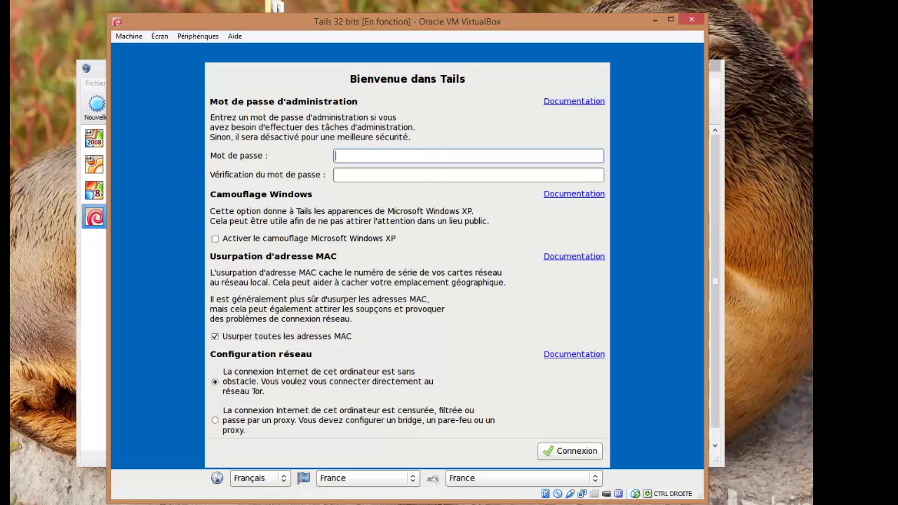
{"action": "type", "text": "•••••••"}
{"action": "key", "text": "Tab"}
{"action": "type", "text": "•••••••"}
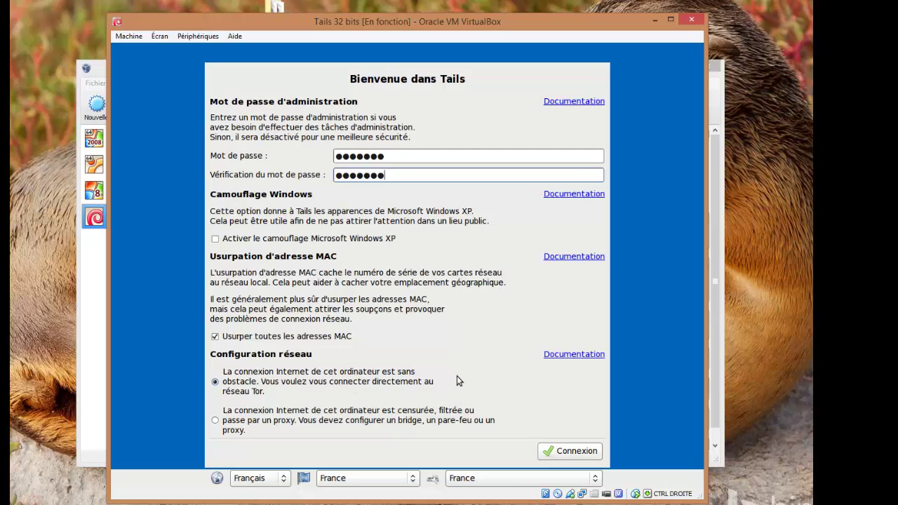
{"action": "left_click", "coordinate": [547, 451]}
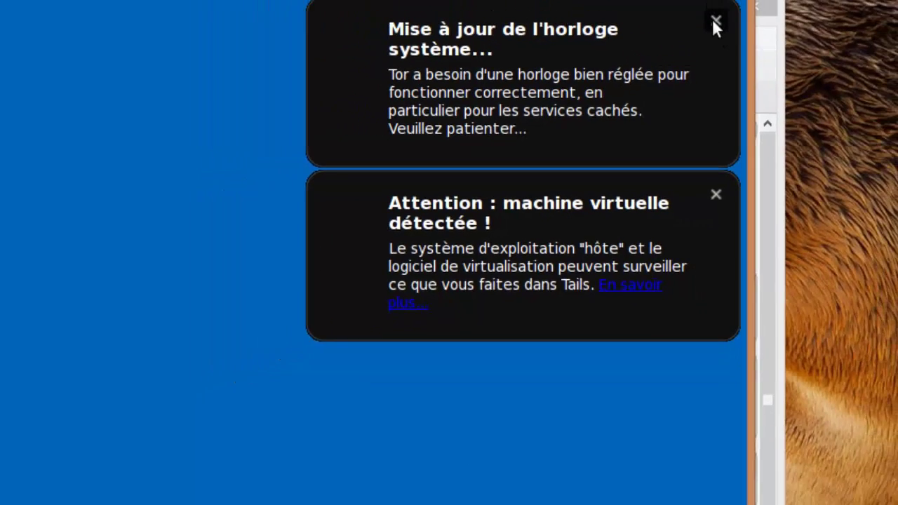
- Dismiss the clock and virtual machine notifications, and start the Tails installer in Cloner & Installer mode
{"action": "left_click", "coordinate": [726, 1]}
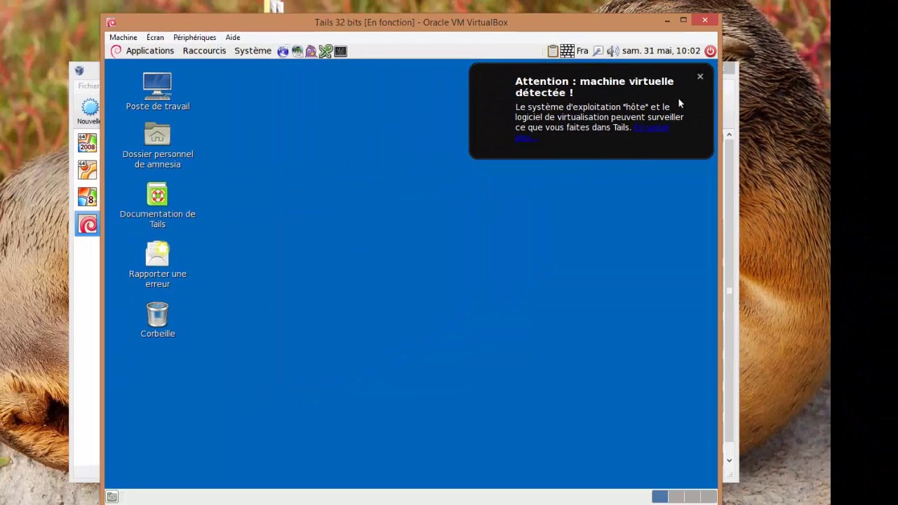
{"action": "left_click", "coordinate": [700, 76]}
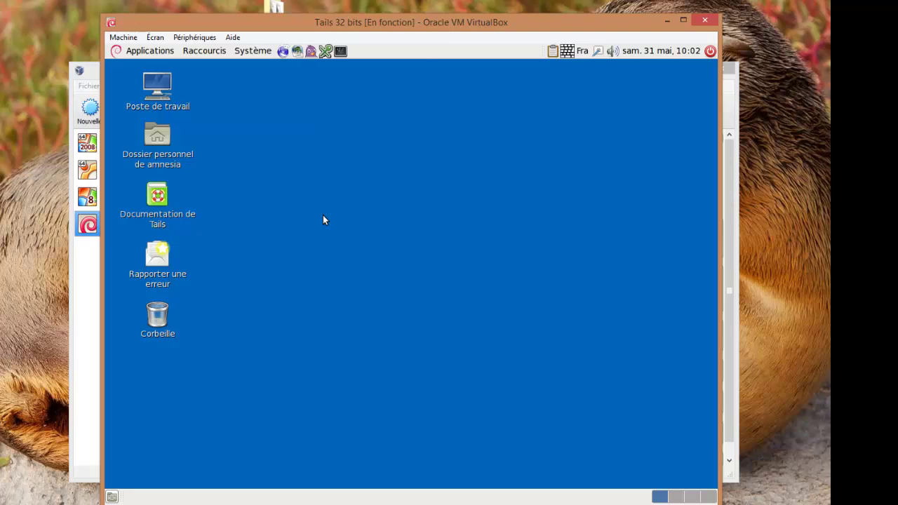
{"action": "left_click", "coordinate": [155, 52]}
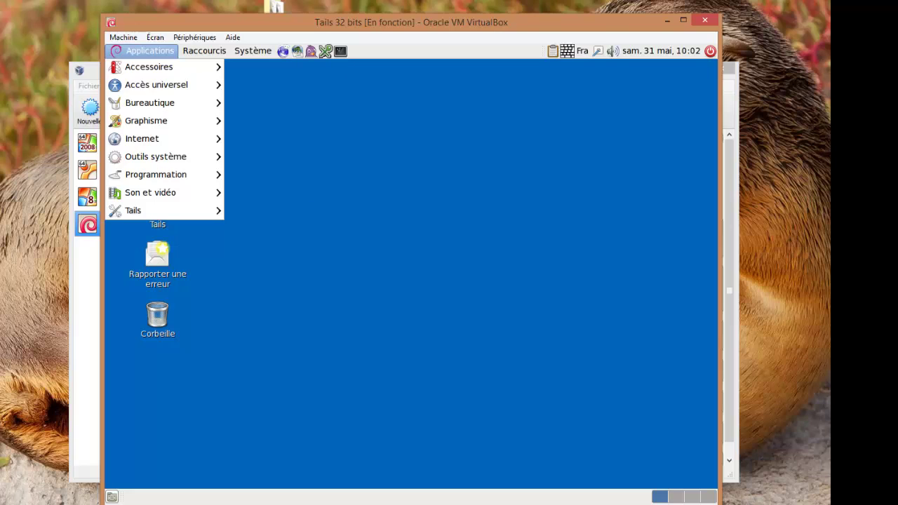
{"action": "mouse_move", "coordinate": [144, 210]}
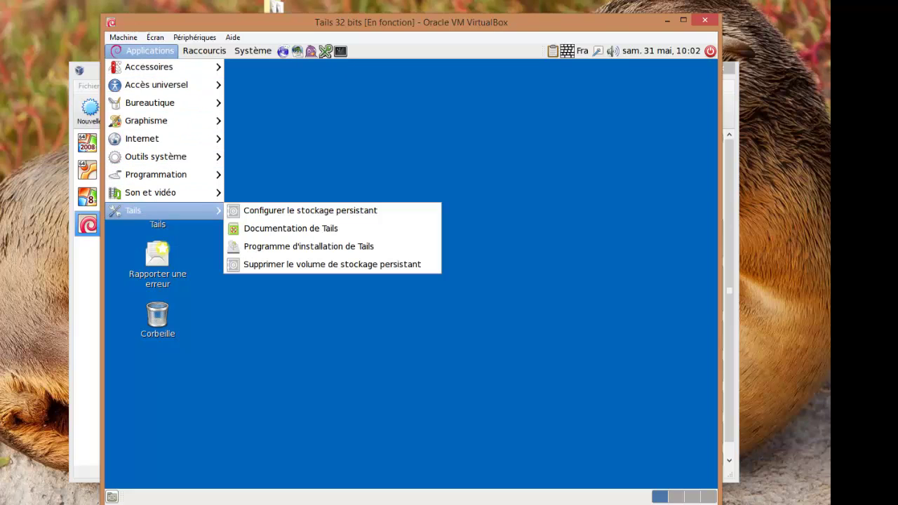
{"action": "left_click", "coordinate": [281, 242]}
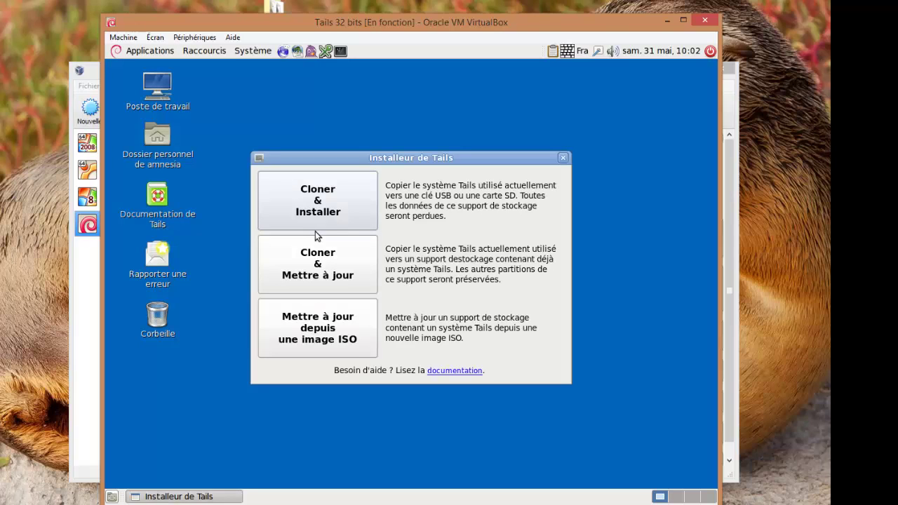
{"action": "left_click", "coordinate": [338, 207]}
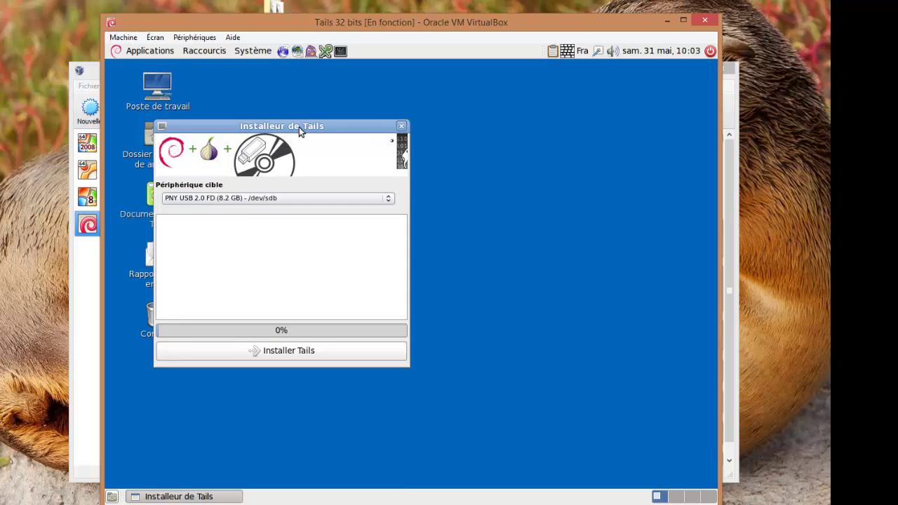
- Install Tails on the PNY USB 2.0 FD (/dev/sdb), accept the loss of its data, and close the installer after completion
{"action": "left_click_drag", "start_coordinate": [299, 129], "coordinate": [428, 134]}
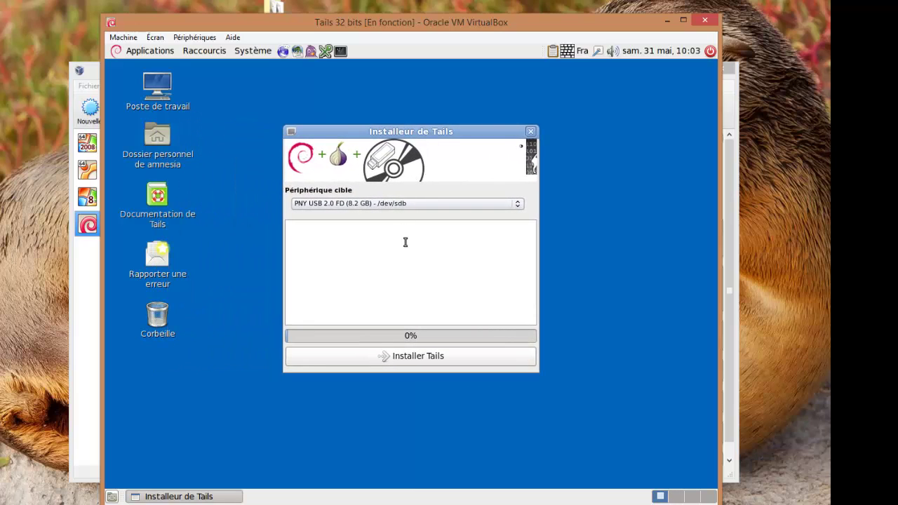
{"action": "left_click", "coordinate": [404, 356]}
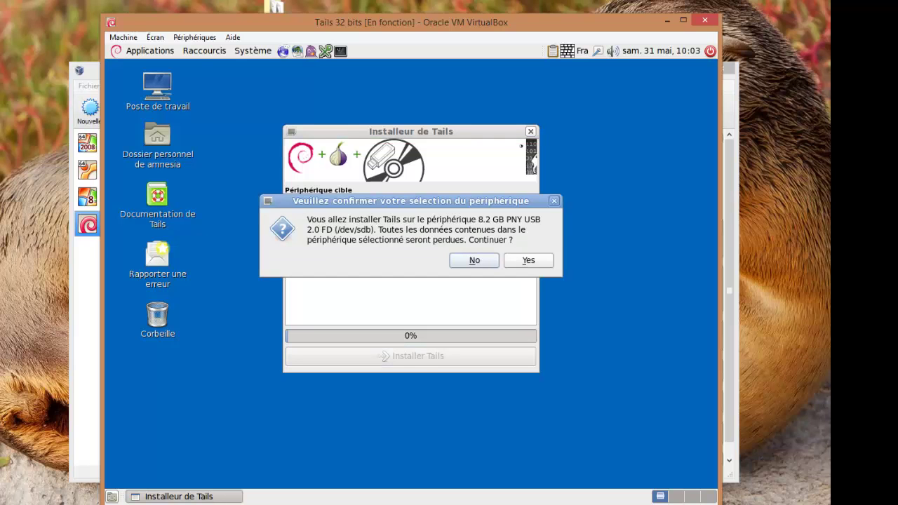
{"action": "left_click", "coordinate": [527, 260]}
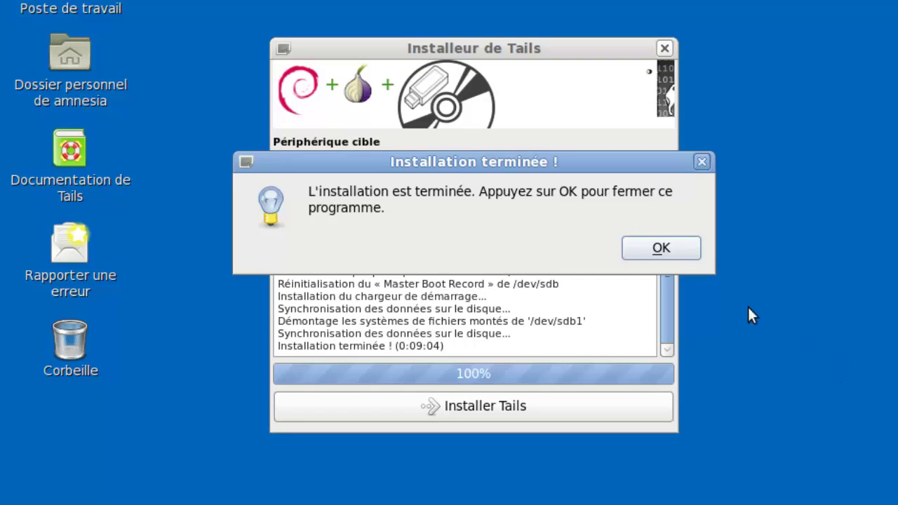
{"action": "left_click", "coordinate": [664, 248]}
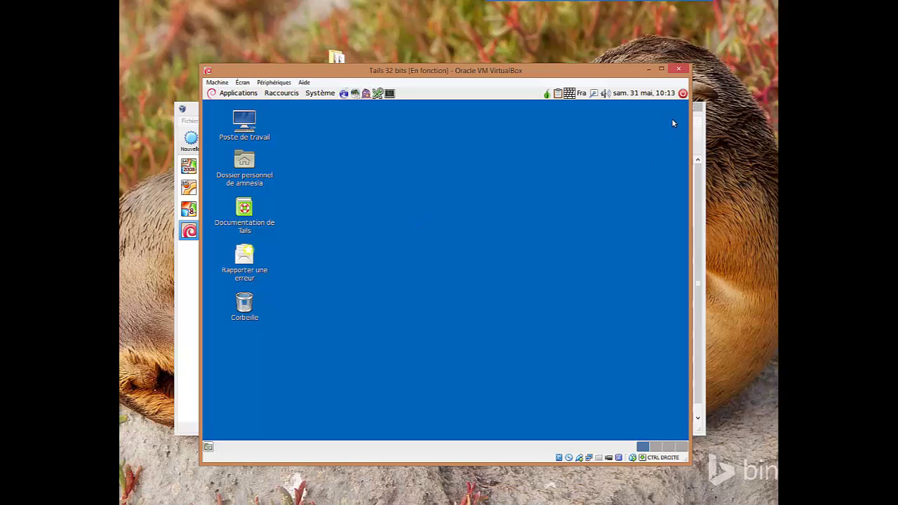
- Shut down the running Tails system immediately and continue past the disc removal prompt until the machine powers off
{"action": "left_click", "coordinate": [682, 93]}
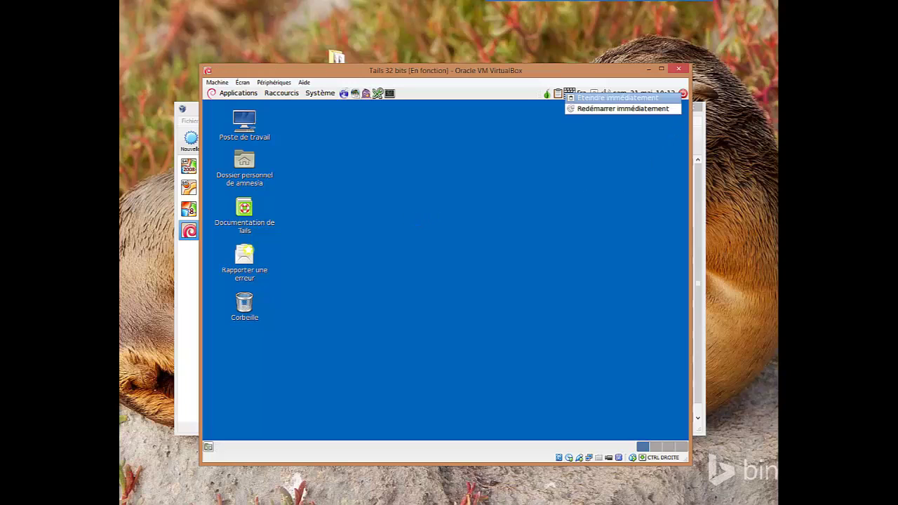
{"action": "left_click", "coordinate": [647, 100]}
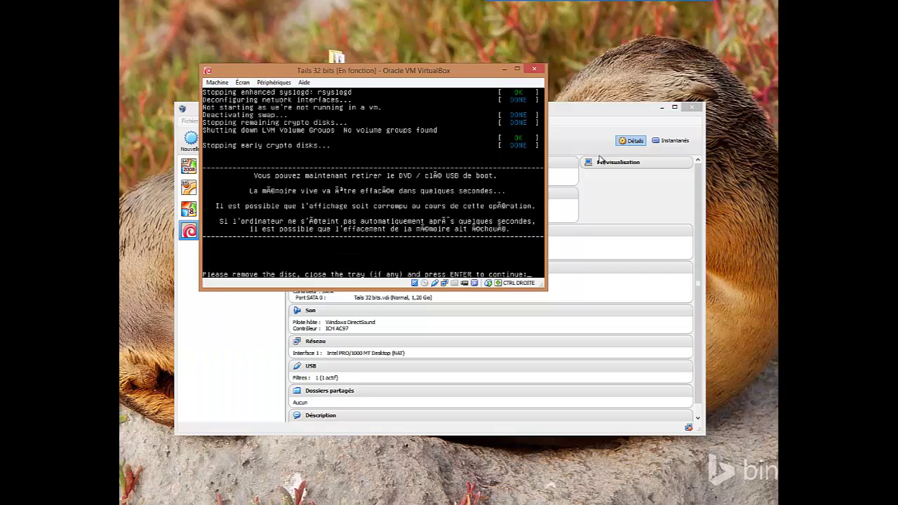
{"action": "key", "text": "Return"}
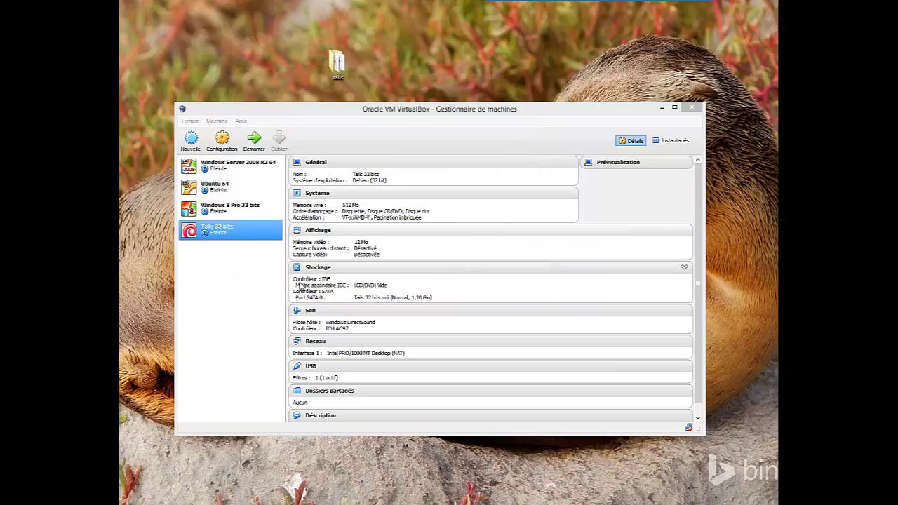
- Load ploplinux-4.2.2.iso into the Tails 32 bits machine's empty IDE optical drive, check the USB filter, and save the settings
{"action": "left_click", "coordinate": [223, 142]}
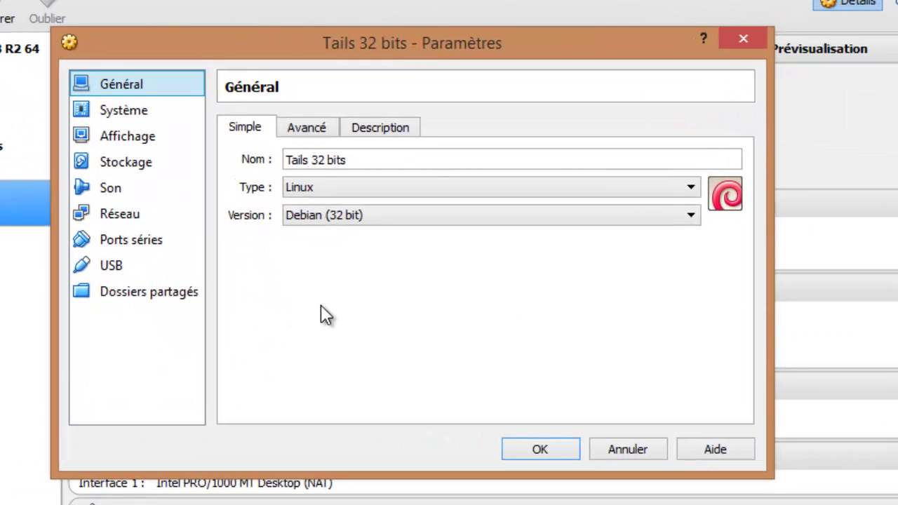
{"action": "left_click", "coordinate": [144, 167]}
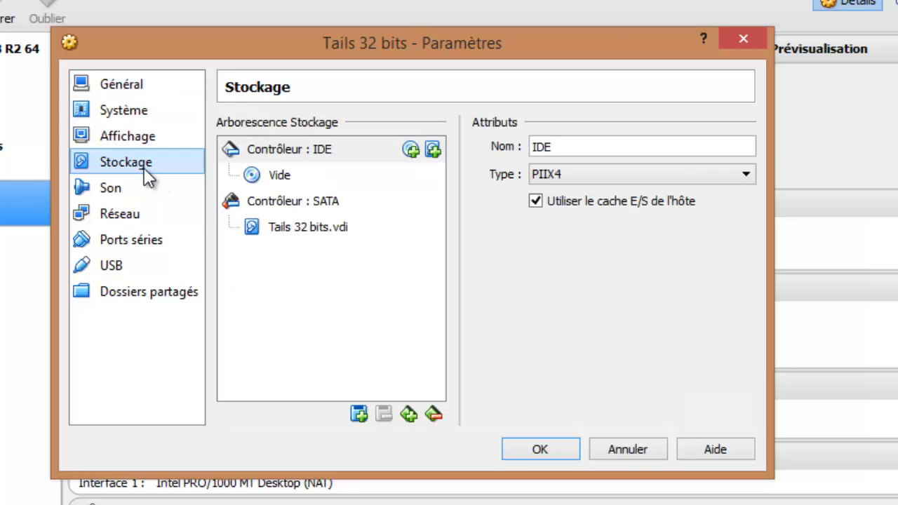
{"action": "left_click", "coordinate": [279, 182]}
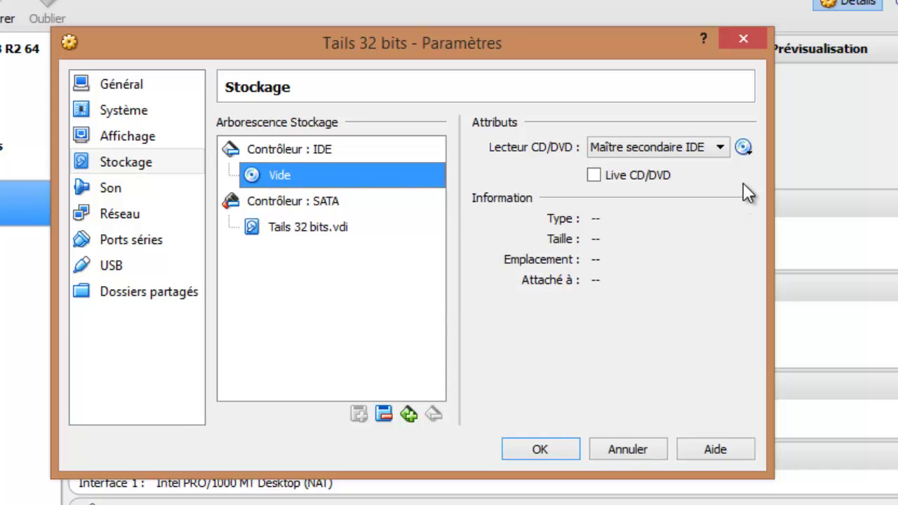
{"action": "left_click", "coordinate": [747, 146]}
{"action": "left_click", "coordinate": [764, 169]}
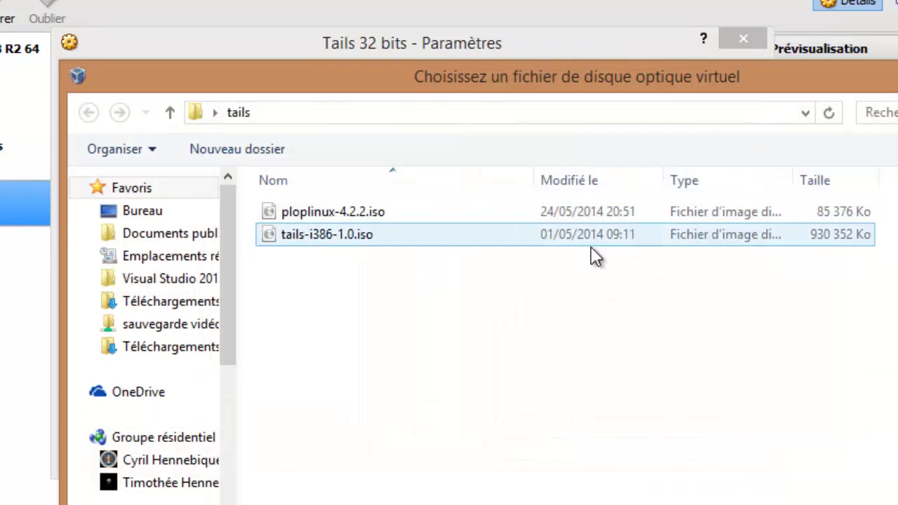
{"action": "left_click", "coordinate": [363, 238]}
{"action": "left_click", "coordinate": [323, 215]}
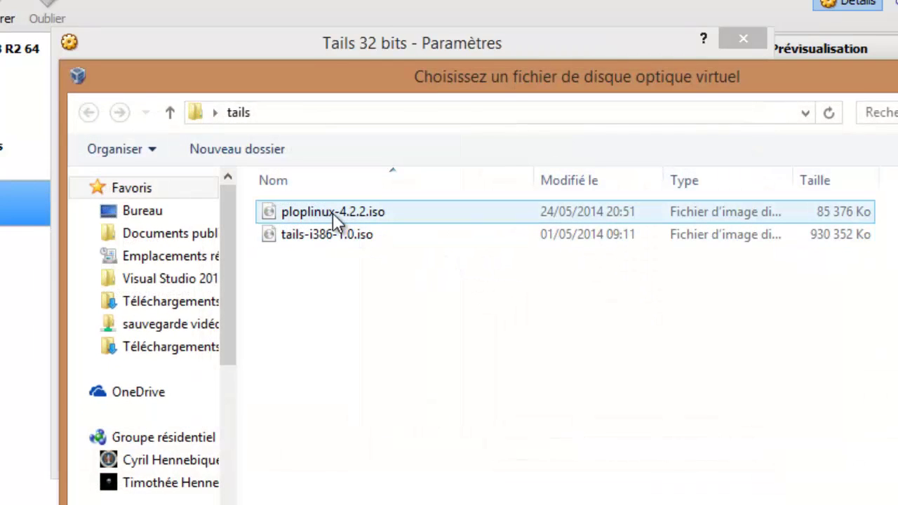
{"action": "double_click", "coordinate": [335, 219]}
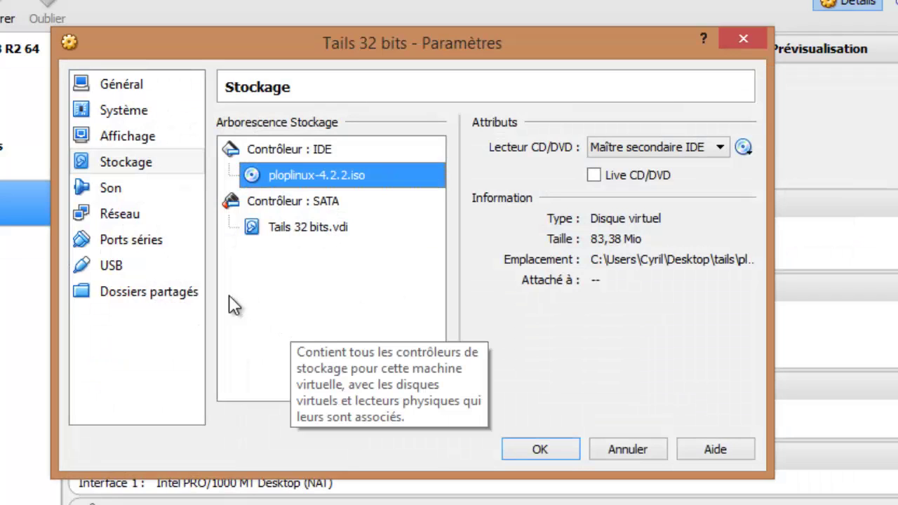
{"action": "left_click", "coordinate": [109, 267]}
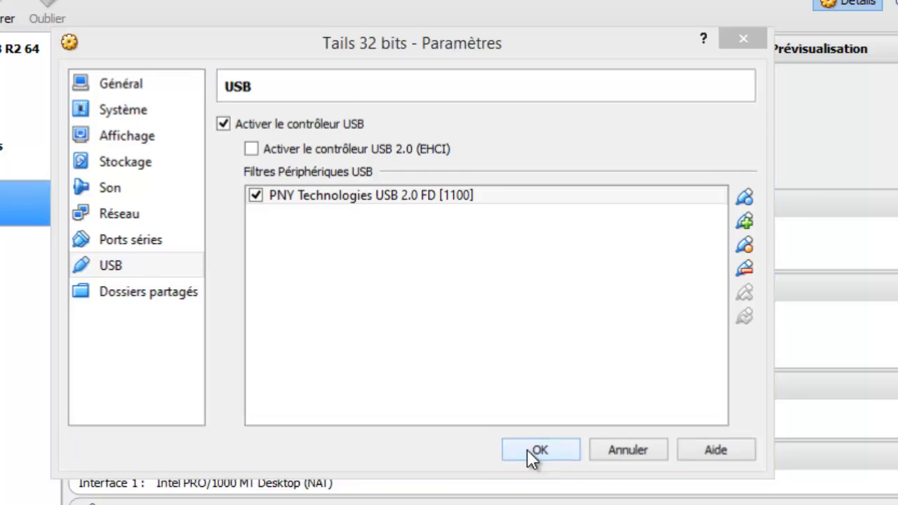
{"action": "left_click", "coordinate": [529, 449]}
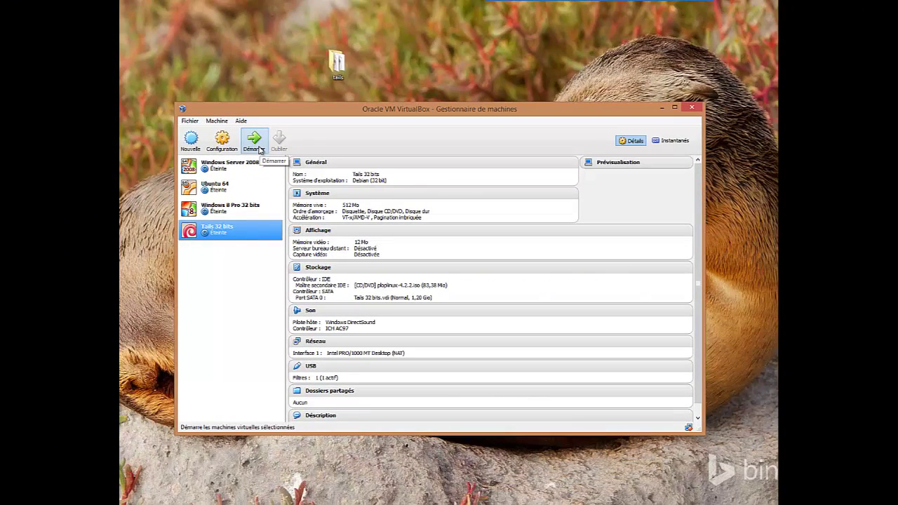
- Start the Tails 32 bits machine and boot it from the USB stick through Plop Boot Manager
{"action": "left_click", "coordinate": [254, 140]}
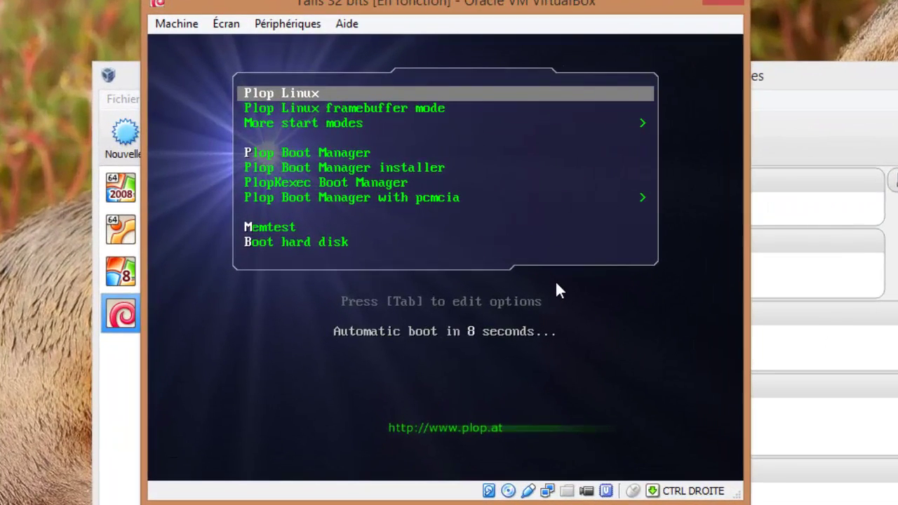
{"action": "key", "text": "Down"}
{"action": "key", "text": "Down"}
{"action": "key", "text": "Down"}
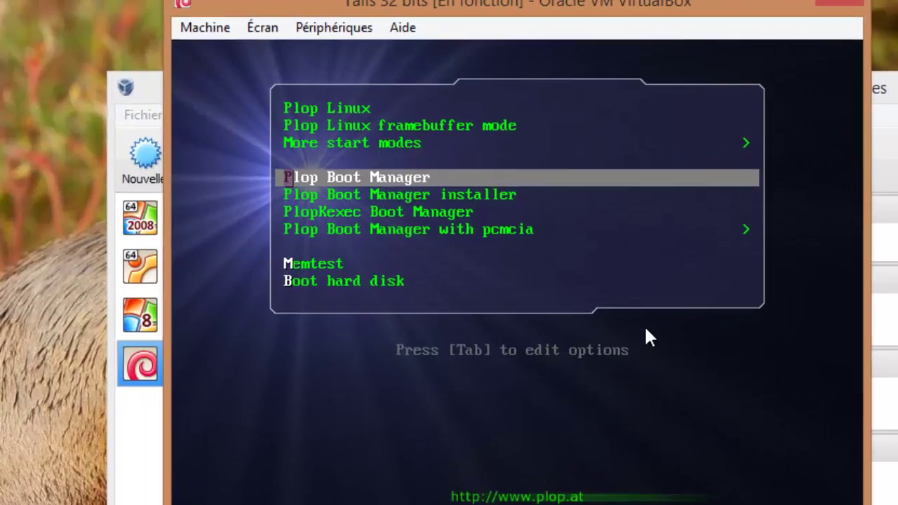
{"action": "key", "text": "Return"}
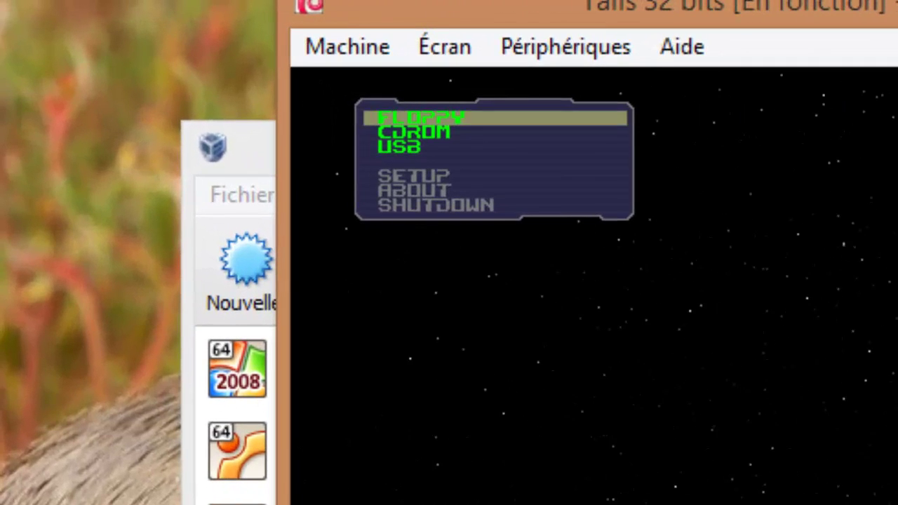
{"action": "key", "text": "Down"}
{"action": "key", "text": "Down"}
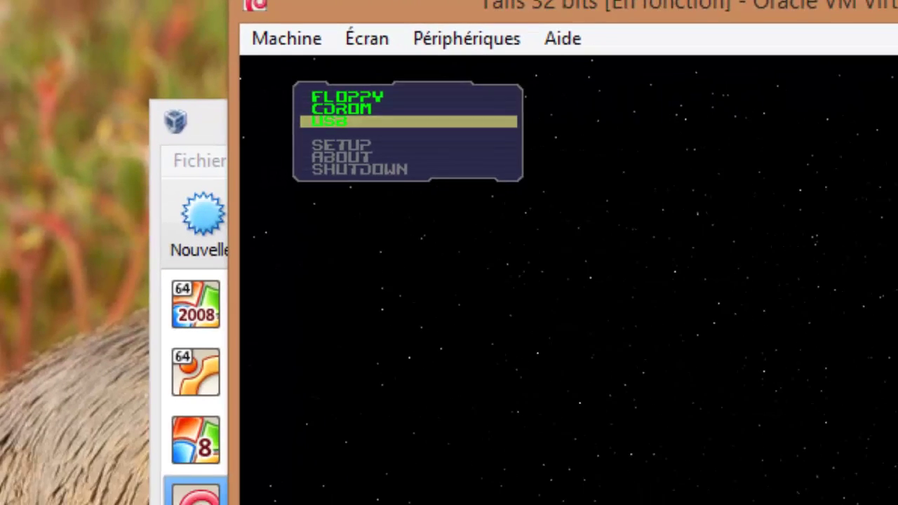
{"action": "key", "text": "Return"}
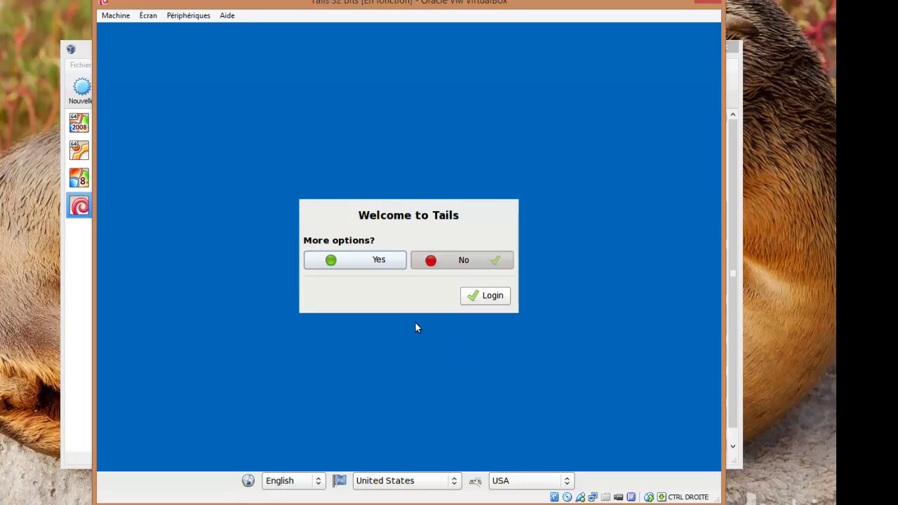
- Set the Tails welcome screen language to Français and open the additional startup options
{"action": "left_click", "coordinate": [316, 482]}
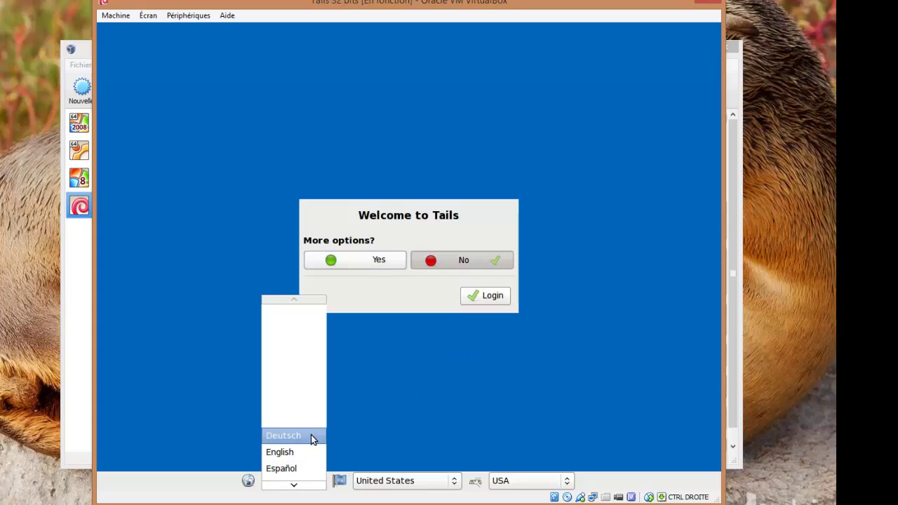
{"action": "left_click", "coordinate": [294, 473]}
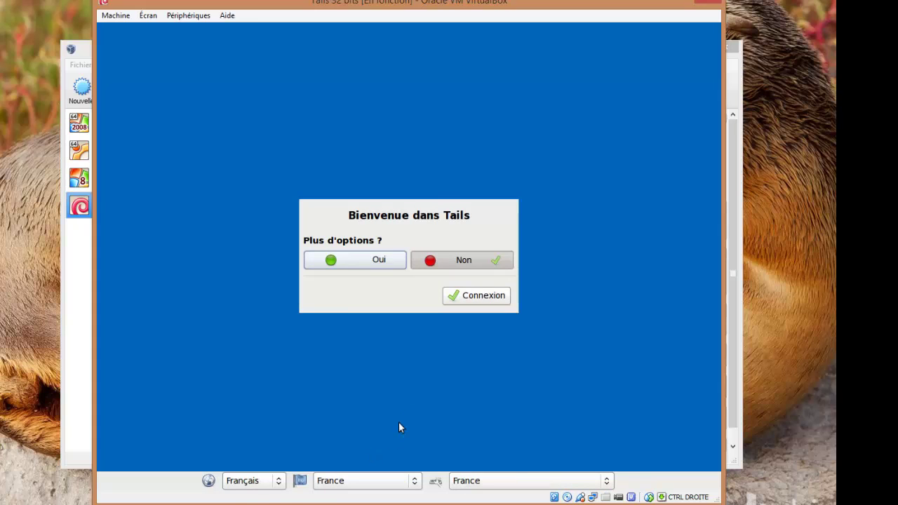
{"action": "left_click", "coordinate": [378, 261]}
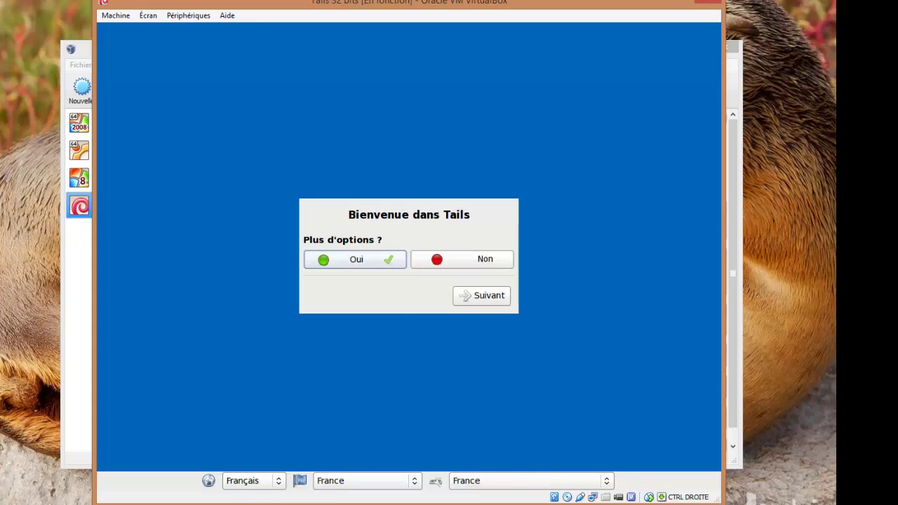
{"action": "left_click", "coordinate": [464, 297]}
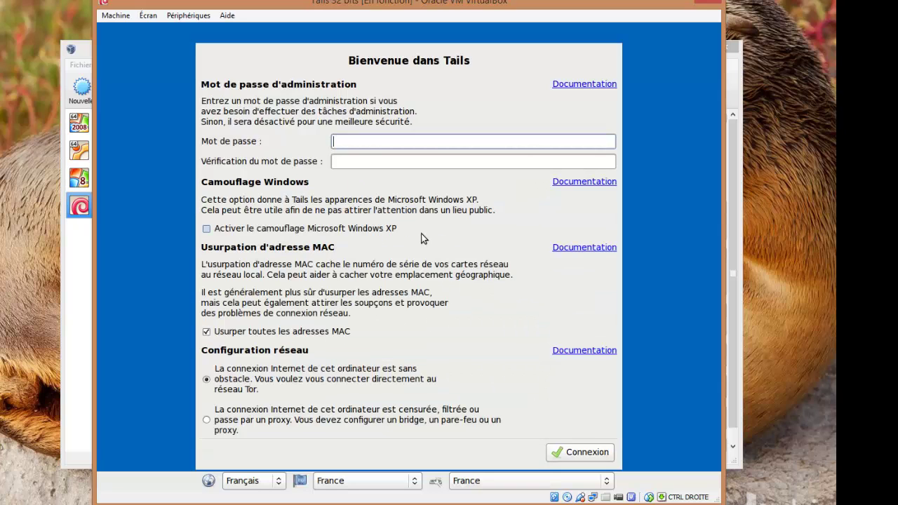
- Enter and confirm the administration password, and log in with MAC address spoofing and the direct Tor connection kept
{"action": "type", "text": "*******"}
{"action": "key", "text": "Tab"}
{"action": "type", "text": "*******"}
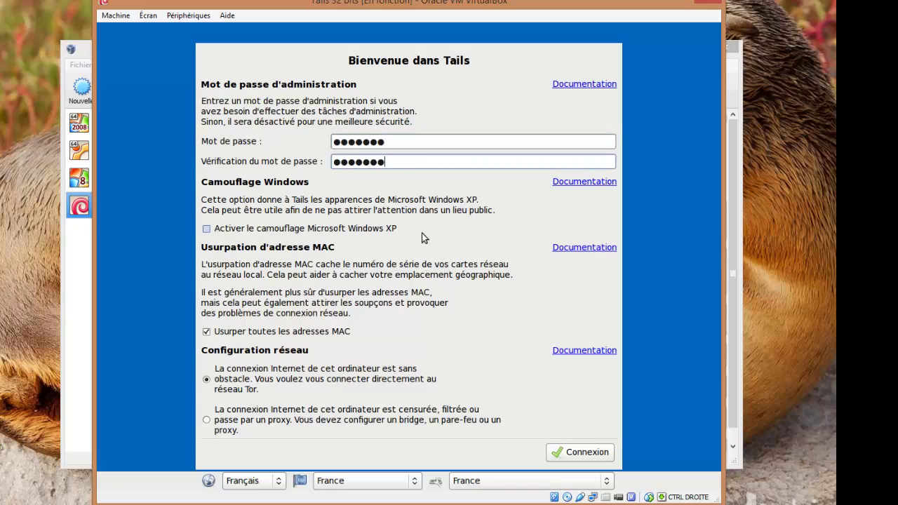
{"action": "left_click", "coordinate": [587, 451]}
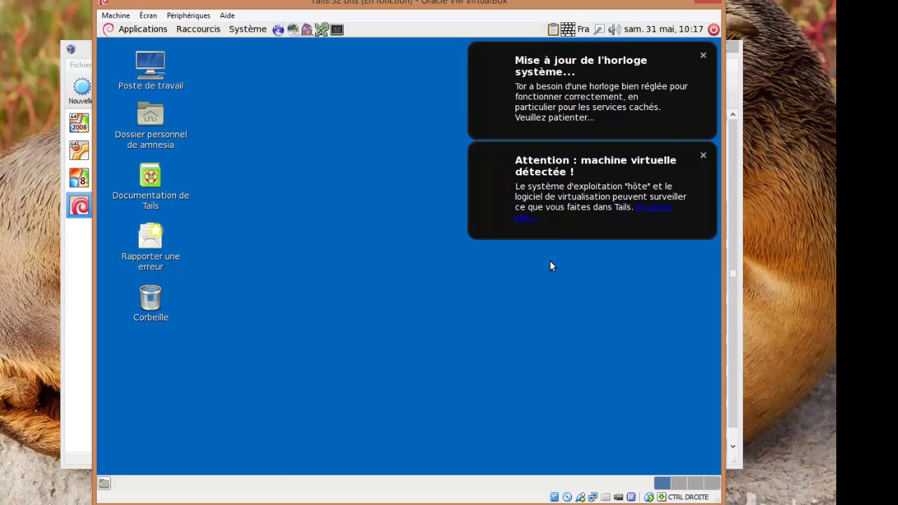
- Dismiss the two startup notifications and open the Tails persistent storage configuration assistant
{"action": "left_click", "coordinate": [703, 55]}
{"action": "left_click", "coordinate": [703, 56]}
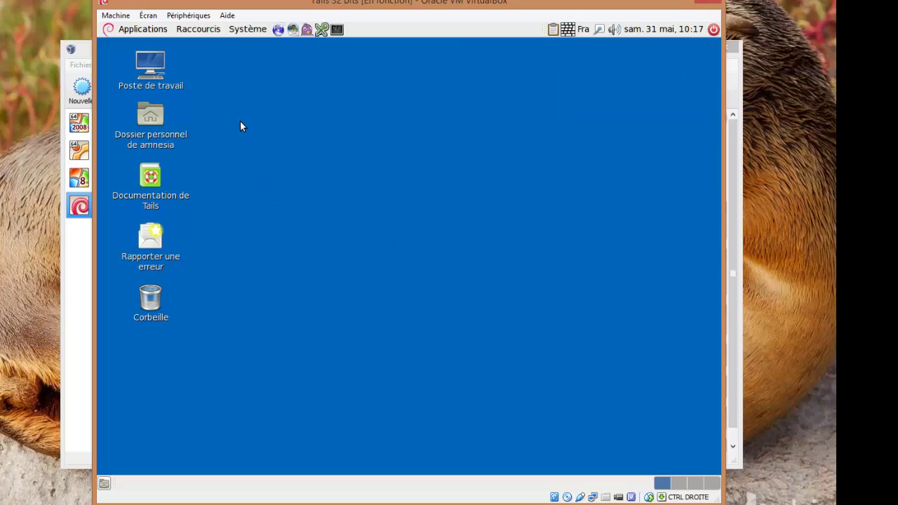
{"action": "left_click", "coordinate": [159, 31]}
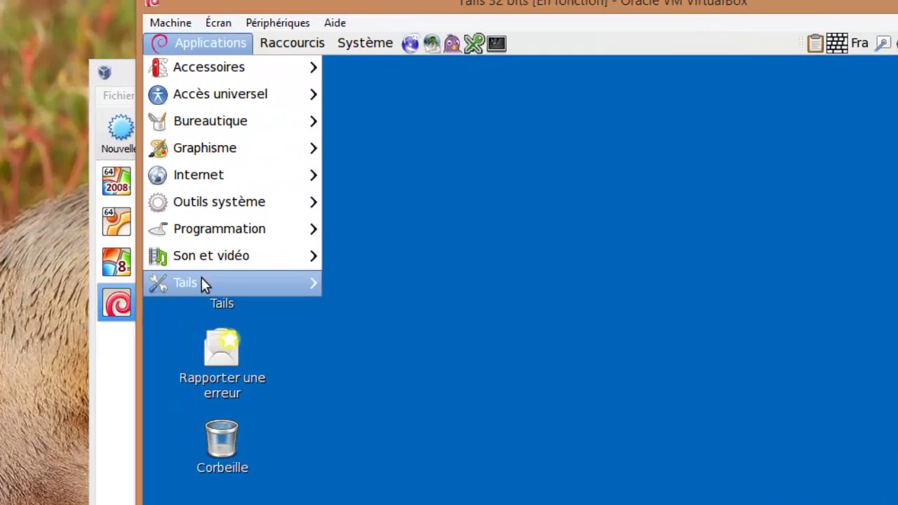
{"action": "mouse_move", "coordinate": [201, 281]}
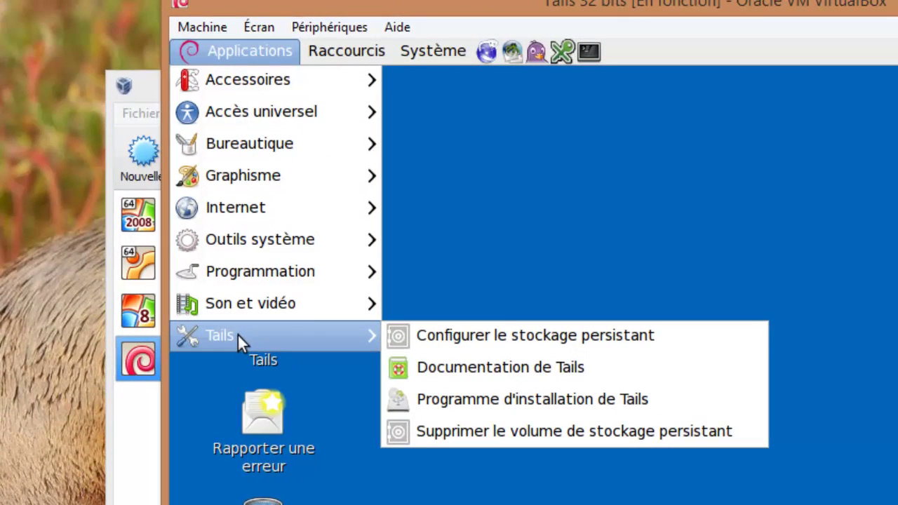
{"action": "left_click", "coordinate": [478, 336]}
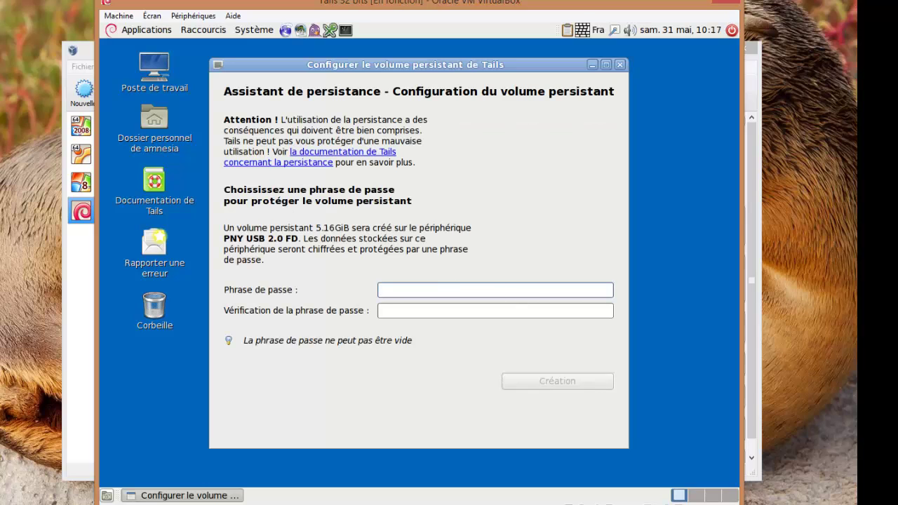
- Enter and confirm the passphrase for the persistent volume, and create the volume on the PNY USB stick
{"action": "type", "text": "•••••••"}
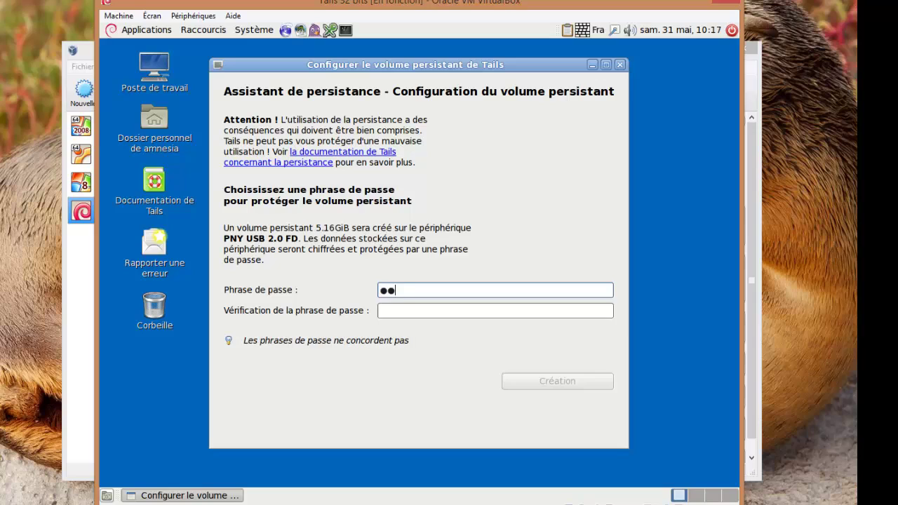
{"action": "key", "text": "Tab"}
{"action": "type", "text": "•••••••"}
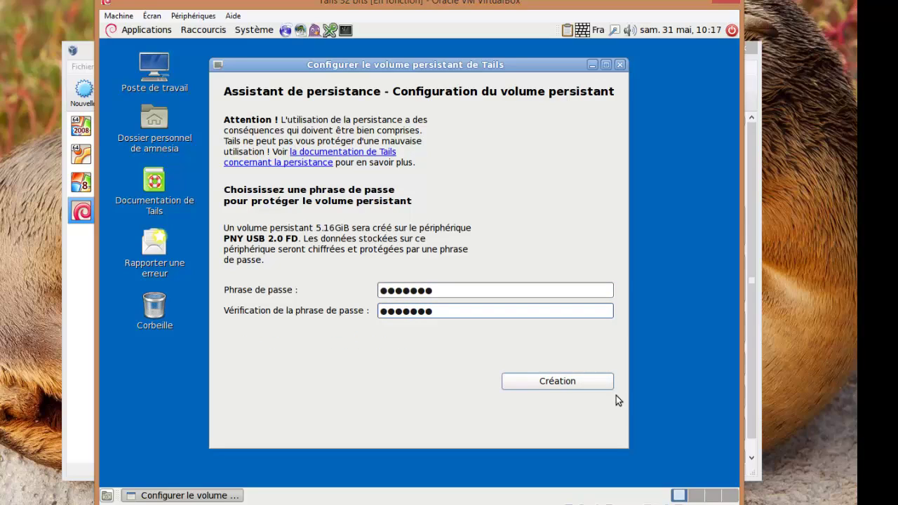
{"action": "left_click", "coordinate": [596, 381]}
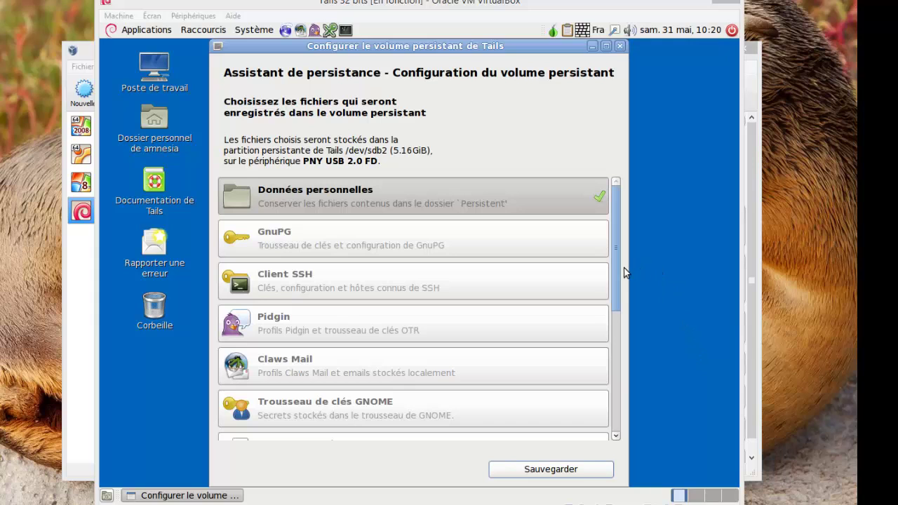
- Review the persistence options and enable Marque-pages du navigateur for the persistent volume
{"action": "scroll", "coordinate": [616, 273], "scroll_direction": "down", "scroll_amount": 5}
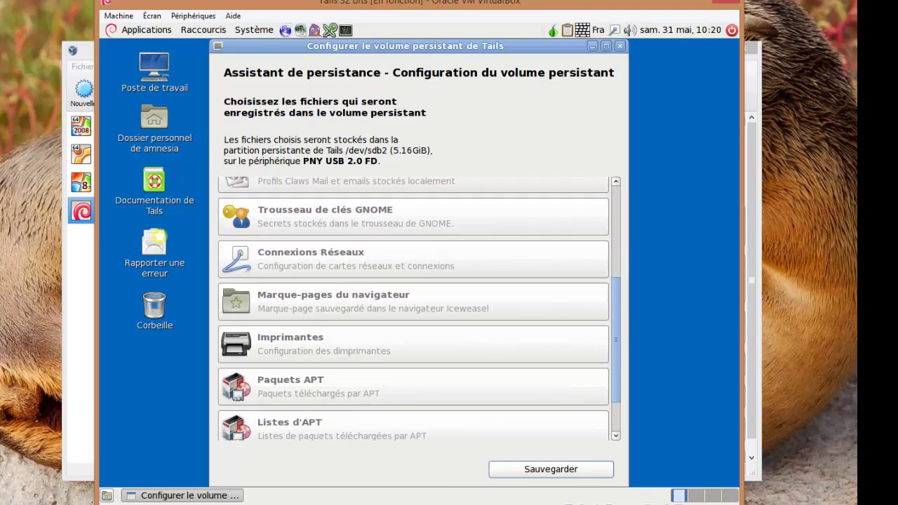
{"action": "scroll", "coordinate": [629, 392], "scroll_direction": "down", "scroll_amount": 2}
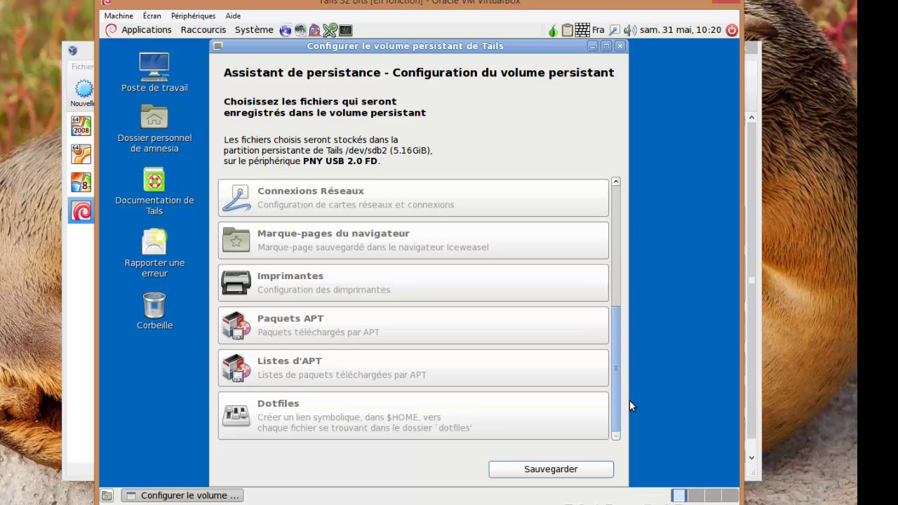
{"action": "scroll", "coordinate": [413, 308], "scroll_direction": "up", "scroll_amount": 5}
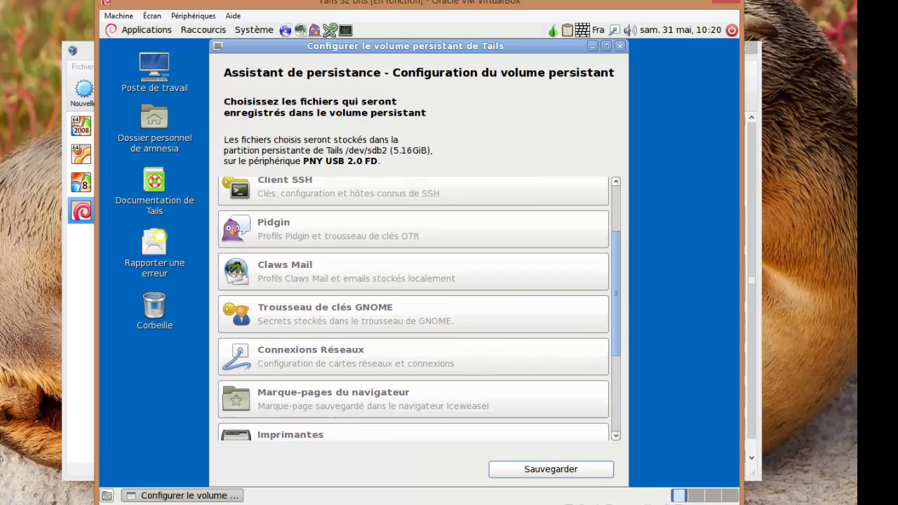
{"action": "scroll", "coordinate": [413, 308], "scroll_direction": "up", "scroll_amount": 3}
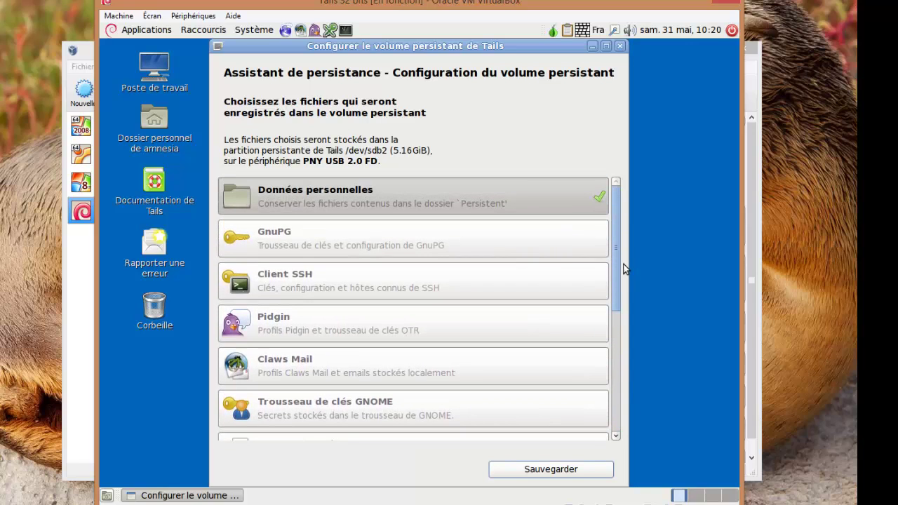
{"action": "scroll", "coordinate": [626, 269], "scroll_direction": "down", "scroll_amount": 2}
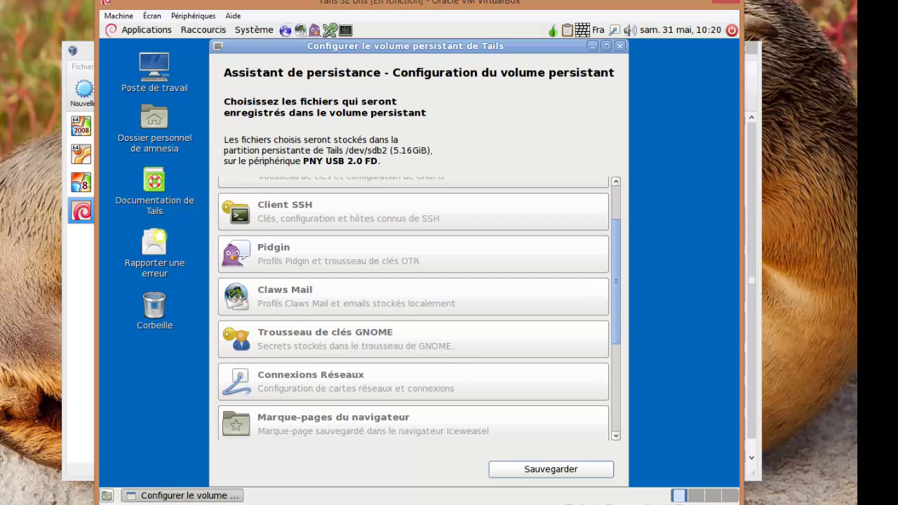
{"action": "scroll", "coordinate": [413, 308], "scroll_direction": "down", "scroll_amount": 2}
{"action": "scroll", "coordinate": [413, 309], "scroll_direction": "down", "scroll_amount": 2}
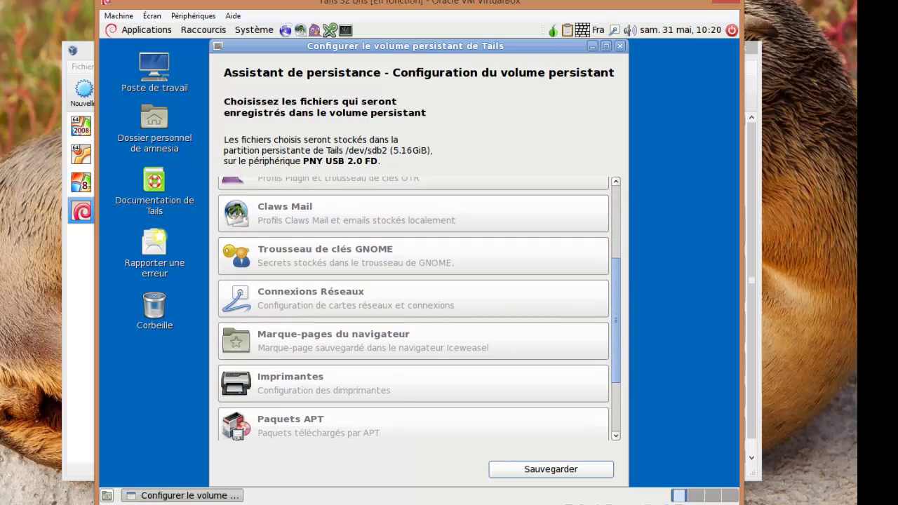
{"action": "scroll", "coordinate": [516, 322], "scroll_direction": "down", "scroll_amount": 1}
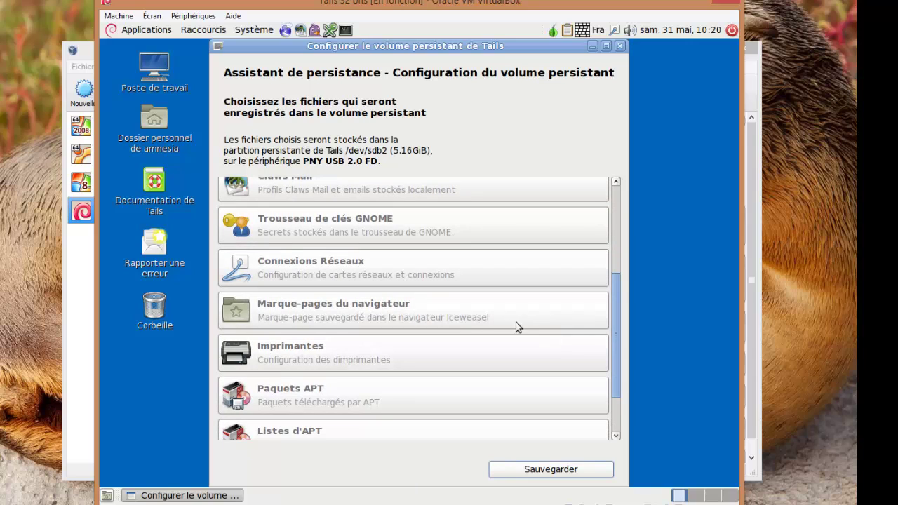
{"action": "left_click", "coordinate": [418, 308]}
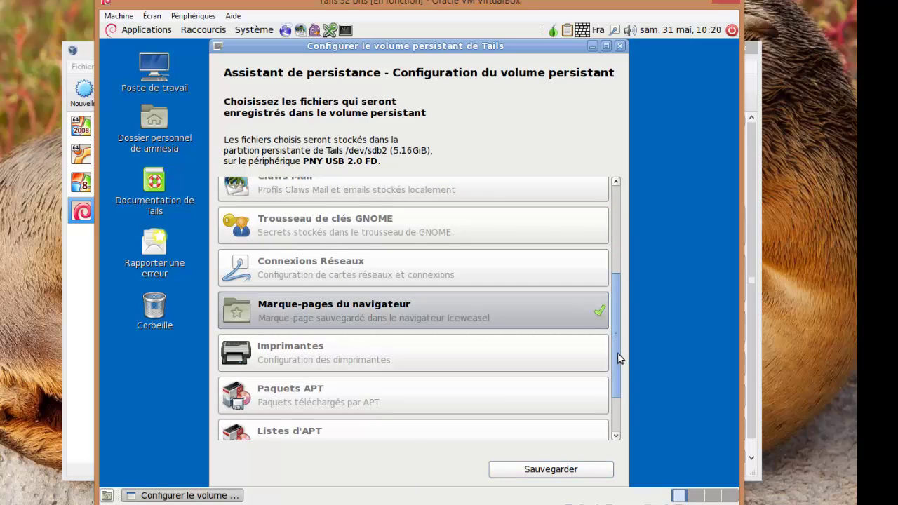
- Enable Paquets APT and Listes d'APT for the persistent volume
{"action": "scroll", "coordinate": [619, 358], "scroll_direction": "down", "scroll_amount": 3}
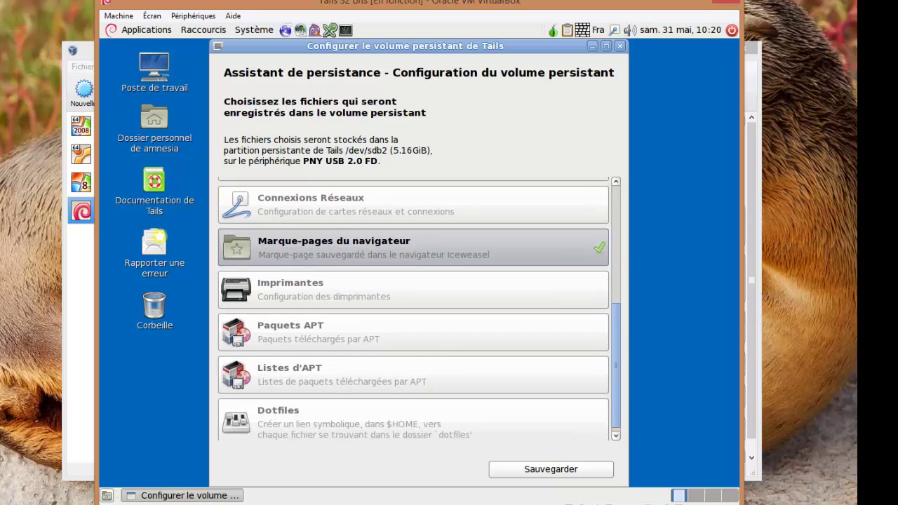
{"action": "scroll", "coordinate": [613, 393], "scroll_direction": "down", "scroll_amount": 1}
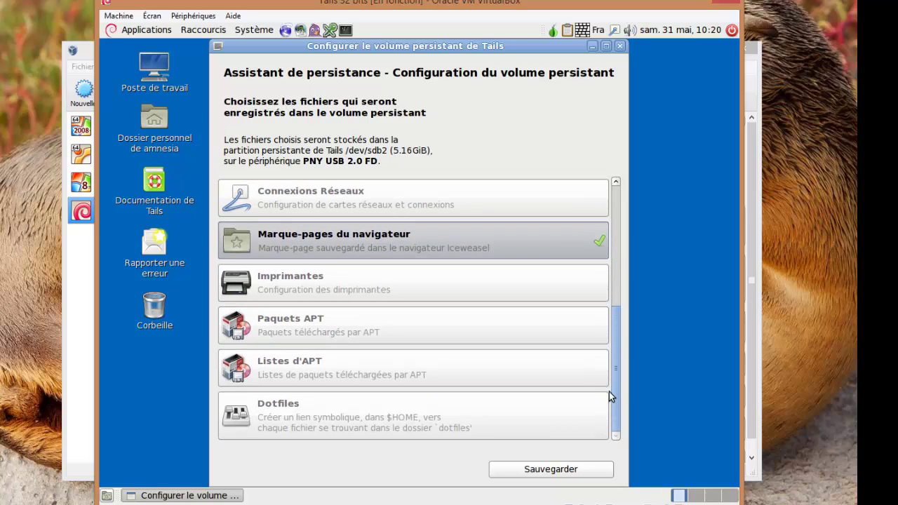
{"action": "left_click", "coordinate": [385, 340]}
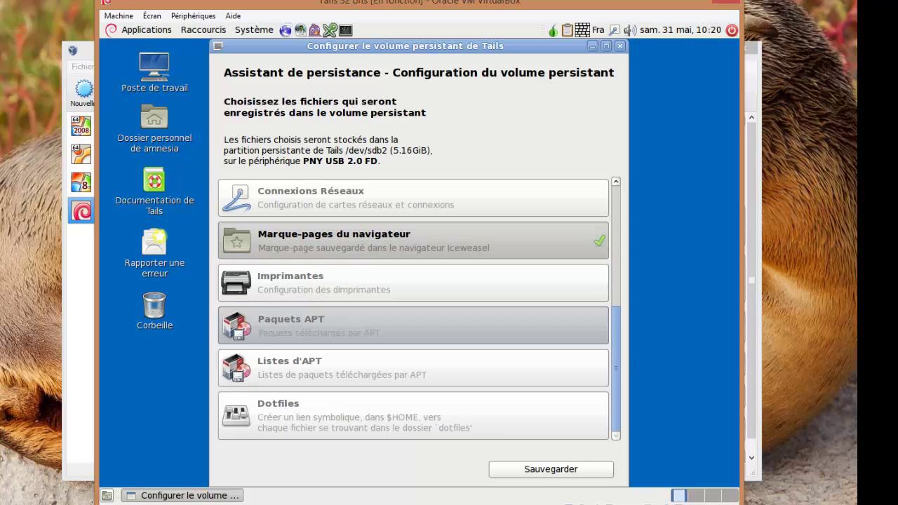
{"action": "left_click", "coordinate": [367, 370]}
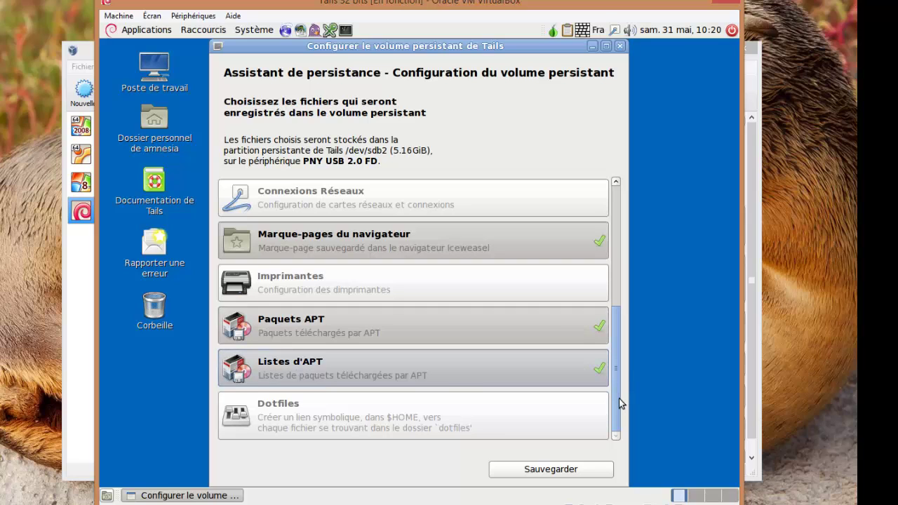
- Check the selected persistence options, save the configuration, and close the persistence assistant
{"action": "scroll", "coordinate": [619, 398], "scroll_direction": "up", "scroll_amount": 4}
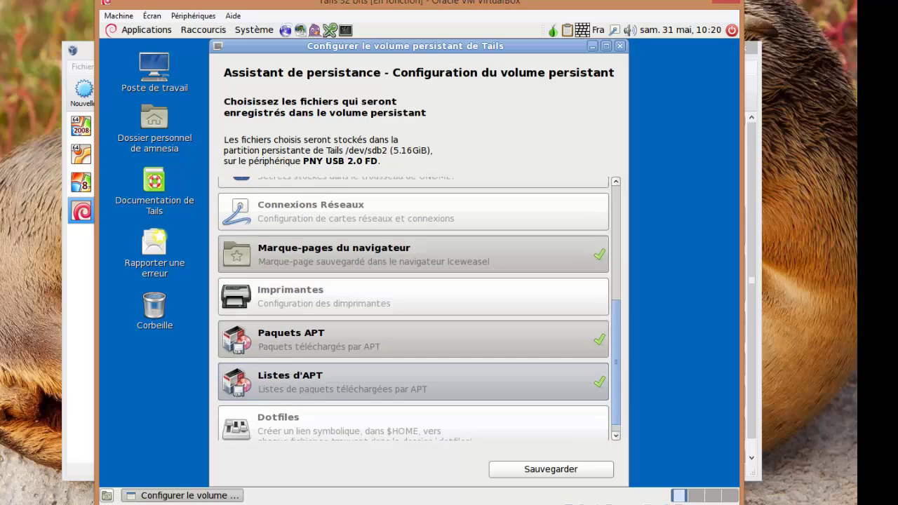
{"action": "scroll", "coordinate": [413, 309], "scroll_direction": "up", "scroll_amount": 5}
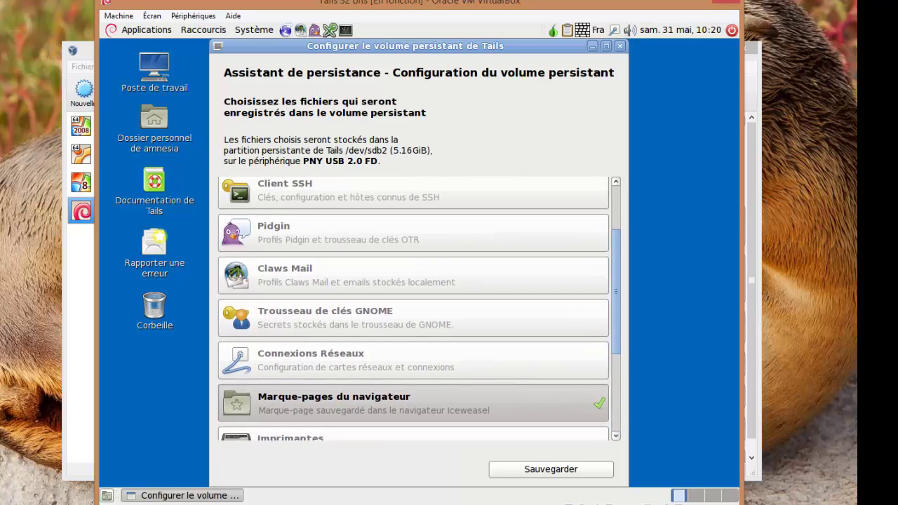
{"action": "scroll", "coordinate": [615, 273], "scroll_direction": "up", "scroll_amount": 1}
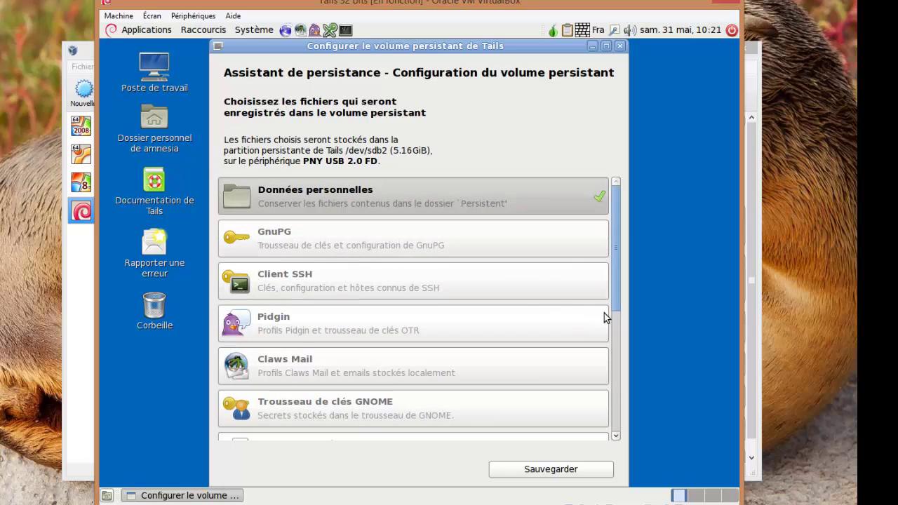
{"action": "left_click_drag", "start_coordinate": [619, 306], "coordinate": [618, 340]}
{"action": "scroll", "coordinate": [619, 340], "scroll_direction": "down", "scroll_amount": 3}
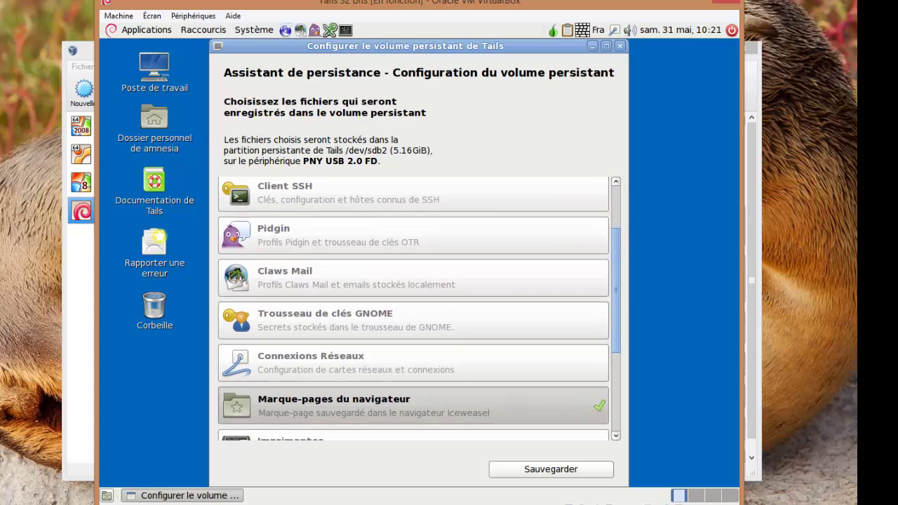
{"action": "scroll", "coordinate": [615, 339], "scroll_direction": "down", "scroll_amount": 2}
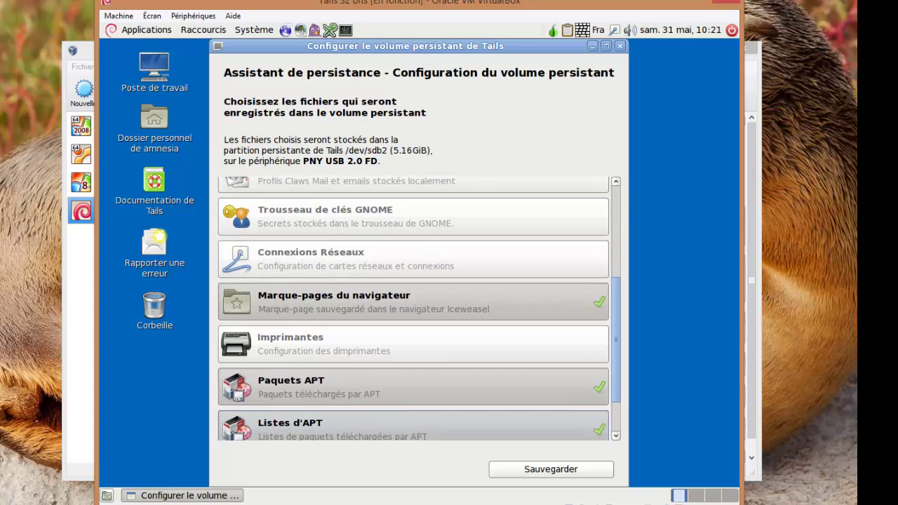
{"action": "left_click", "coordinate": [568, 472]}
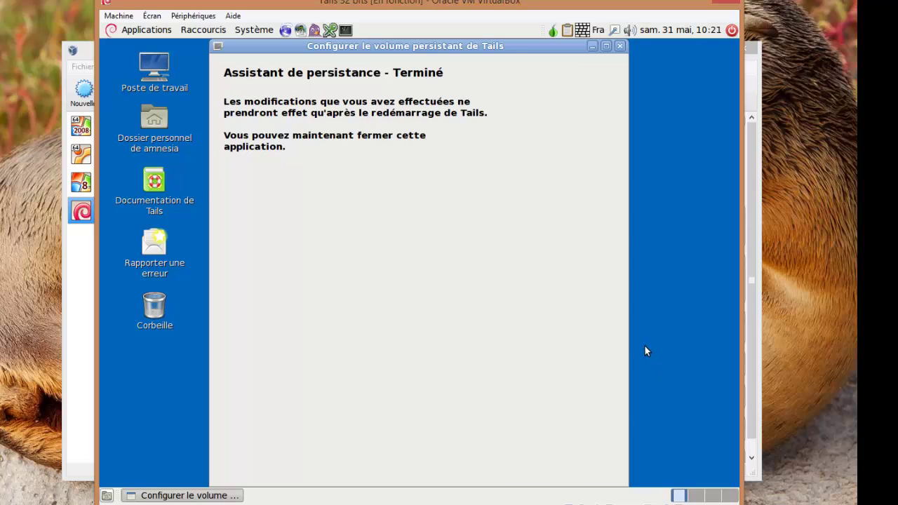
{"action": "left_click", "coordinate": [620, 45]}
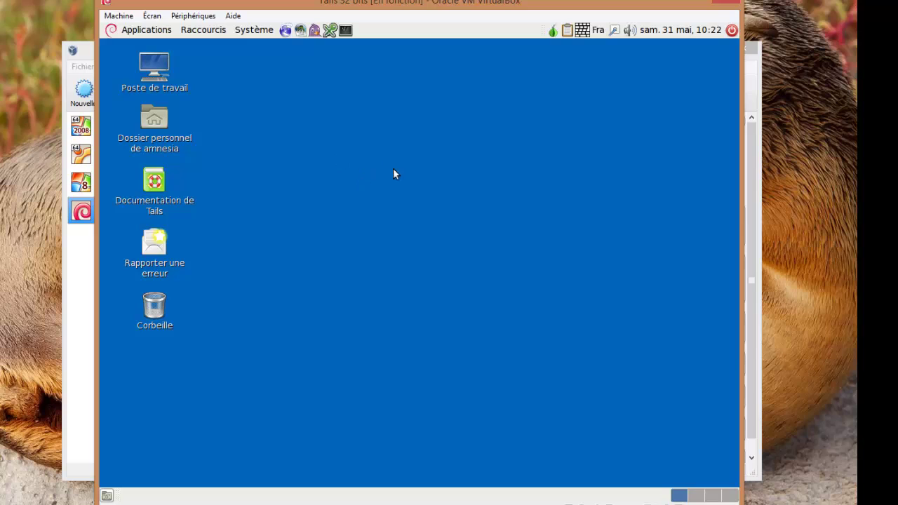
- Shut down Tails immediately and confirm the USB removal prompt so the machine powers off
{"action": "left_click", "coordinate": [732, 34]}
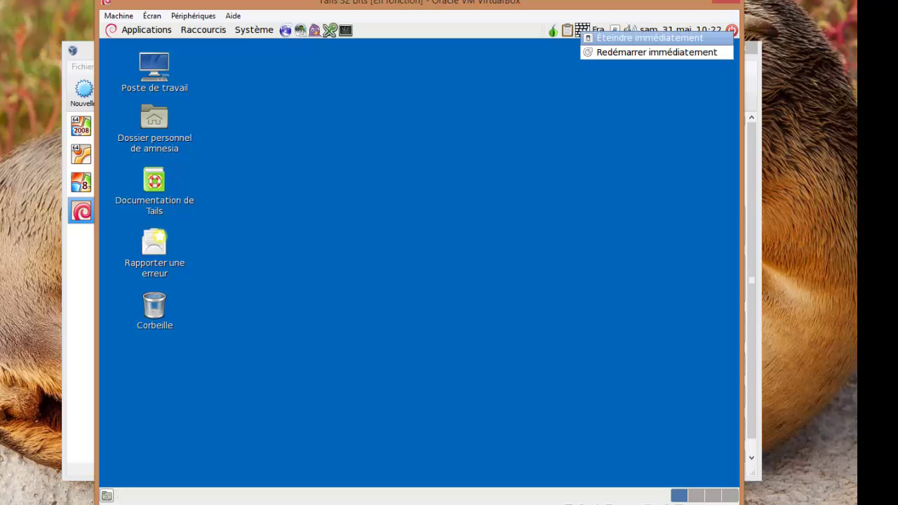
{"action": "left_click", "coordinate": [686, 38]}
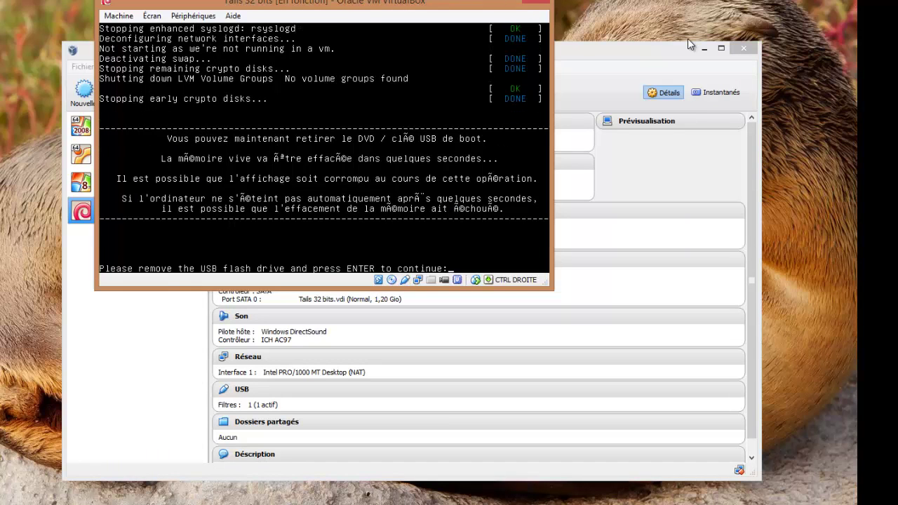
{"action": "key", "text": "Return"}
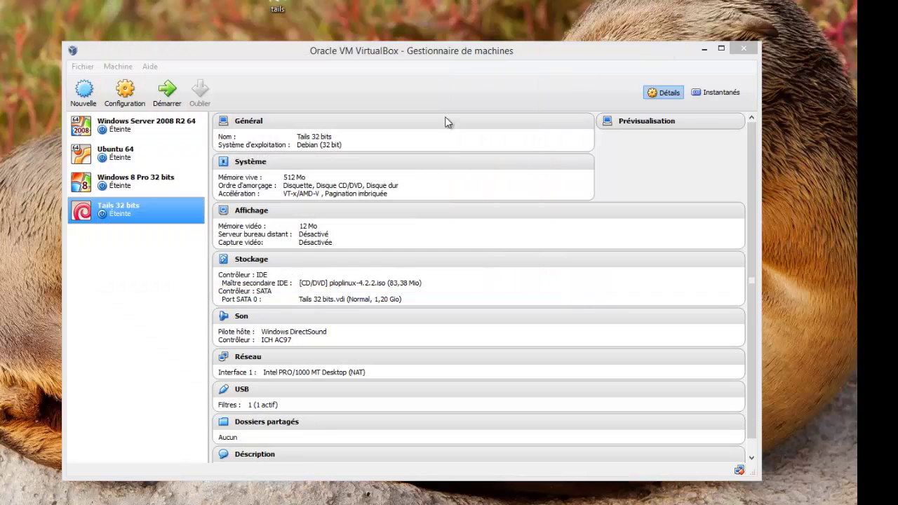
- Start the Tails 32 bits machine again and boot the USB stick through Plop Boot Manager
{"action": "left_click", "coordinate": [177, 103]}
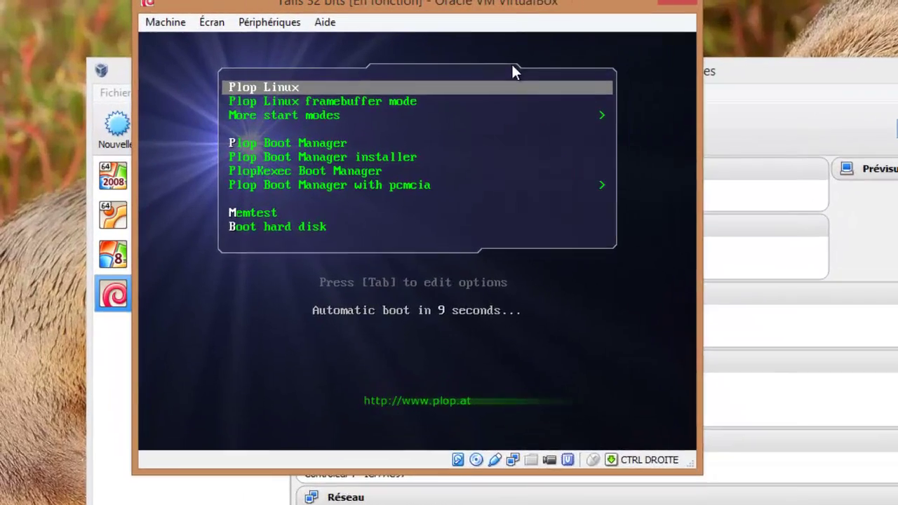
{"action": "key", "text": "Down"}
{"action": "key", "text": "Down"}
{"action": "key", "text": "Down"}
{"action": "key", "text": "Return"}
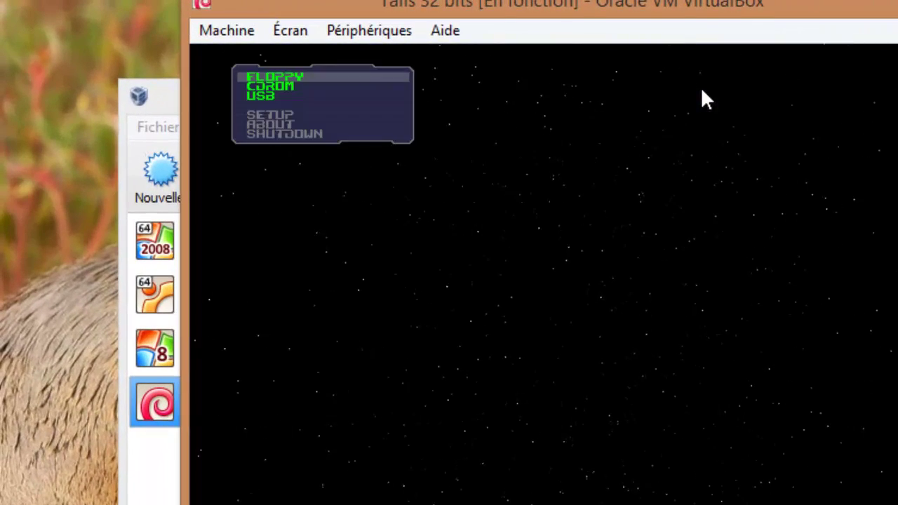
{"action": "key", "text": "Down"}
{"action": "key", "text": "Down"}
{"action": "key", "text": "Return"}
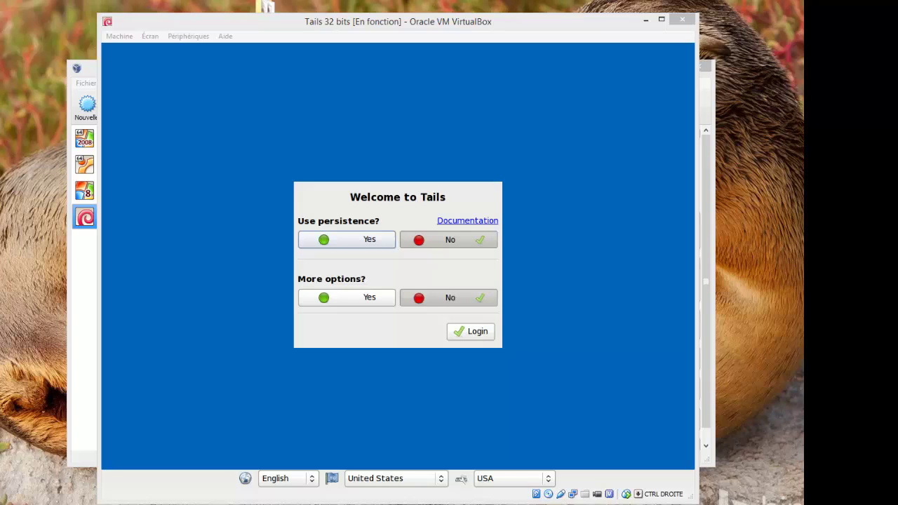
- Set the Tails welcome screen language to Français and activate persistence
{"action": "left_click", "coordinate": [313, 477]}
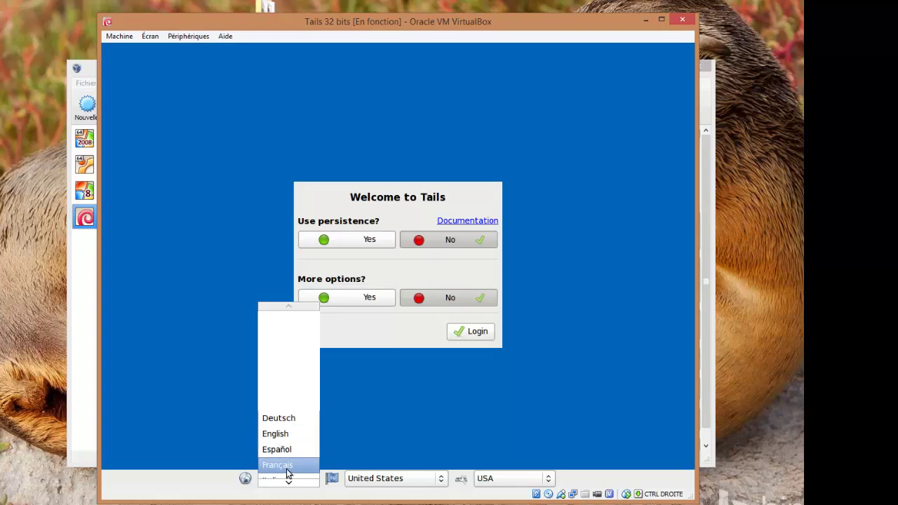
{"action": "left_click", "coordinate": [290, 467]}
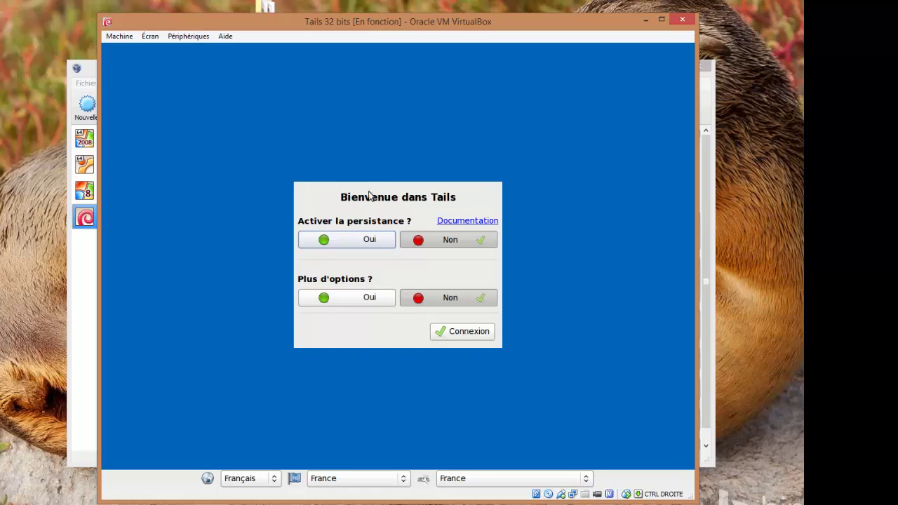
{"action": "left_click", "coordinate": [345, 241]}
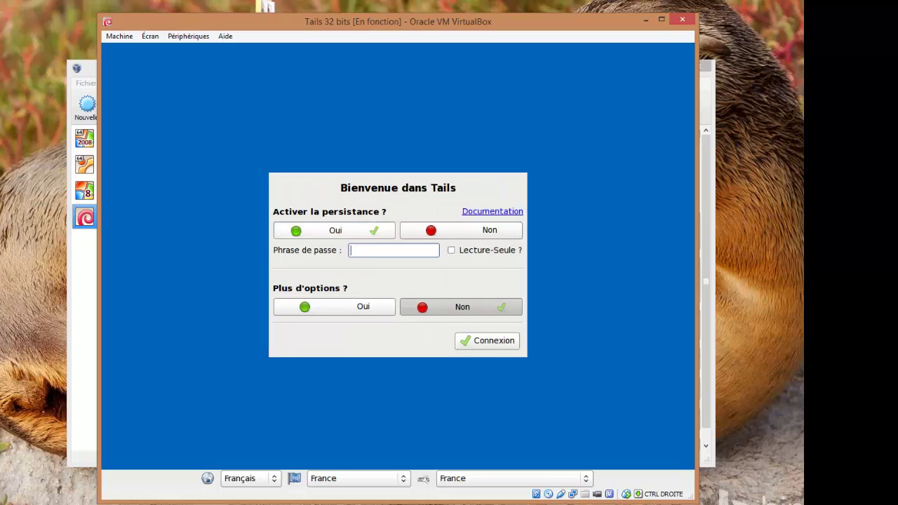
- Enter the passphrase of the persistent volume, enable more options, and continue to the additional startup settings
{"action": "type", "text": "●●●●●●●●●"}
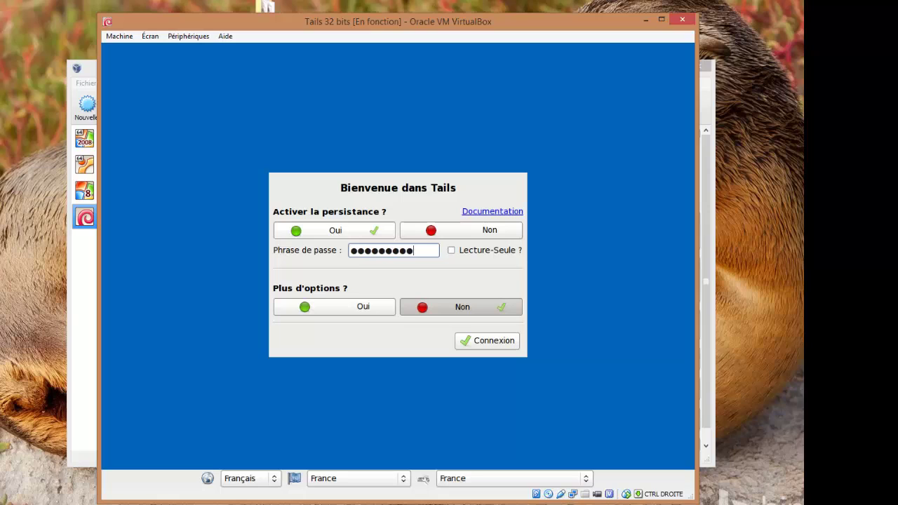
{"action": "left_click", "coordinate": [340, 308]}
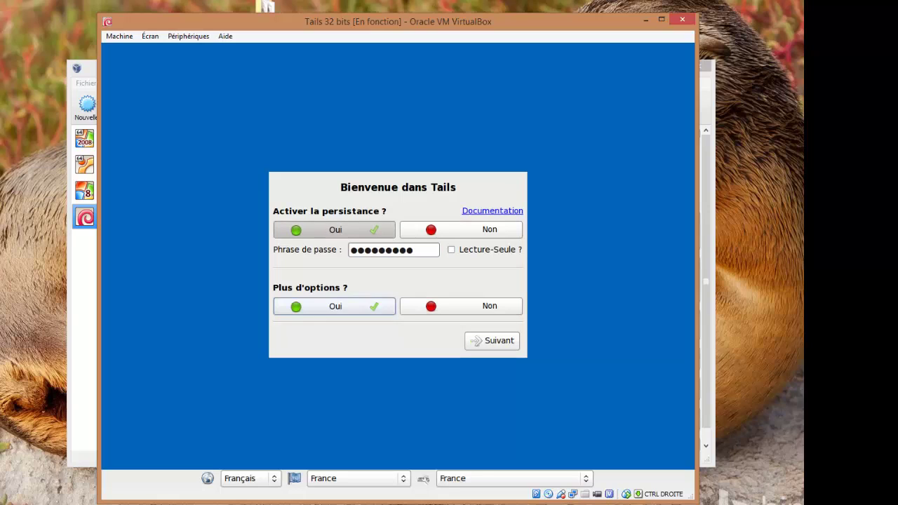
{"action": "left_click", "coordinate": [490, 342]}
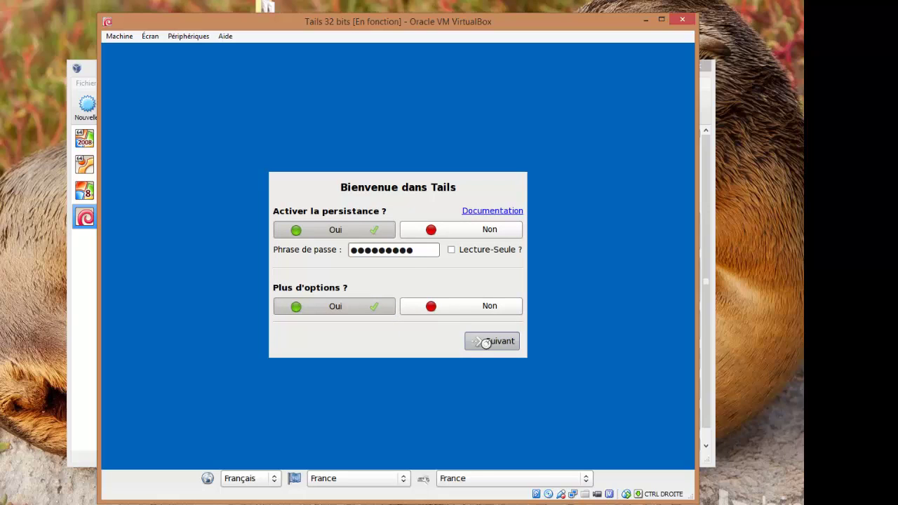
{"action": "left_click", "coordinate": [425, 237]}
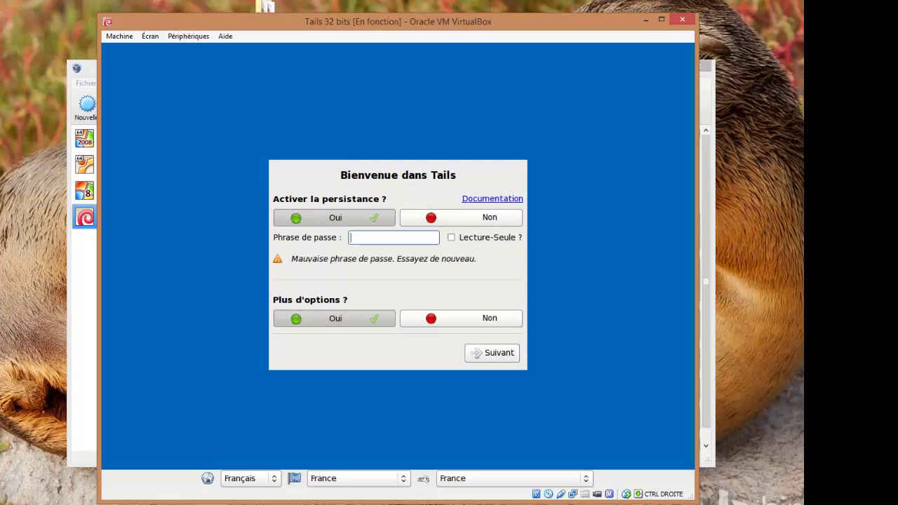
{"action": "type", "text": "•••••••"}
{"action": "left_click", "coordinate": [511, 354]}
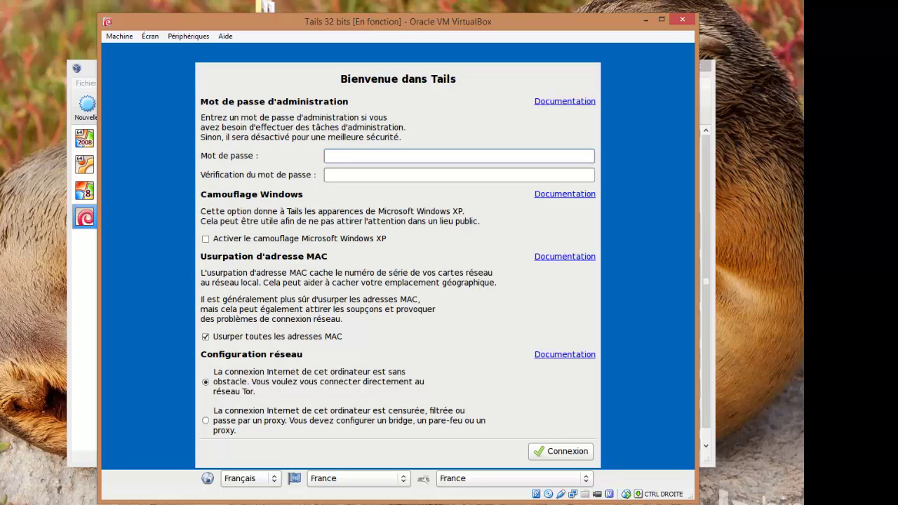
- Log in to Tails with an administration password entered and verified, and dismiss the desktop notifications
{"action": "type", "text": "•••••••"}
{"action": "key", "text": "Tab"}
{"action": "type", "text": "•••••••"}
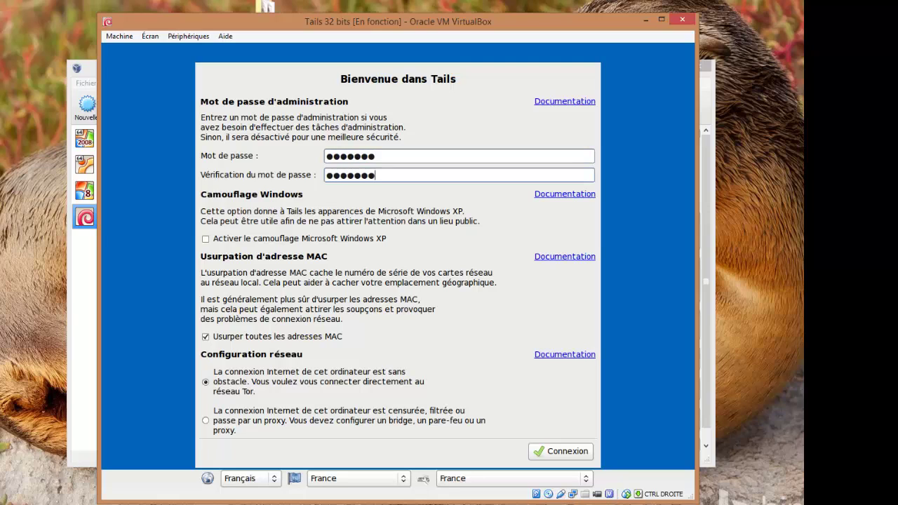
{"action": "left_click", "coordinate": [576, 453]}
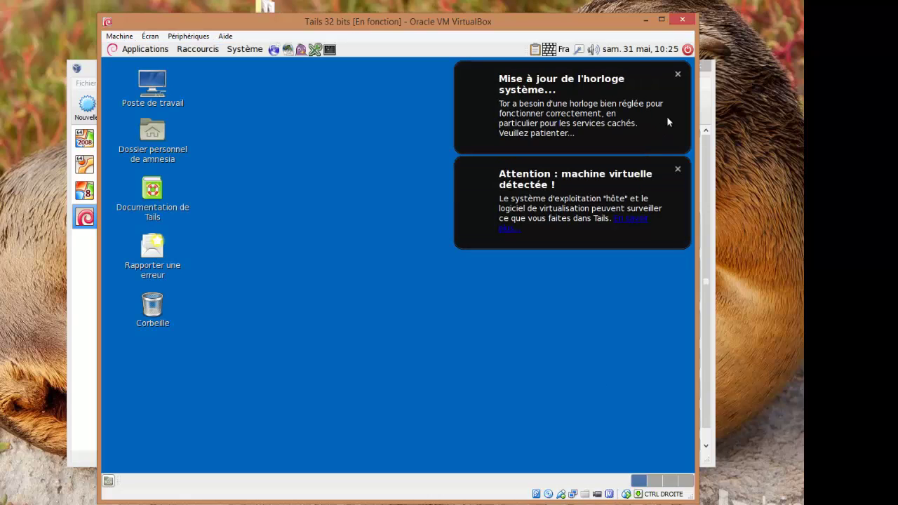
{"action": "left_click", "coordinate": [677, 73]}
{"action": "left_click", "coordinate": [684, 74]}
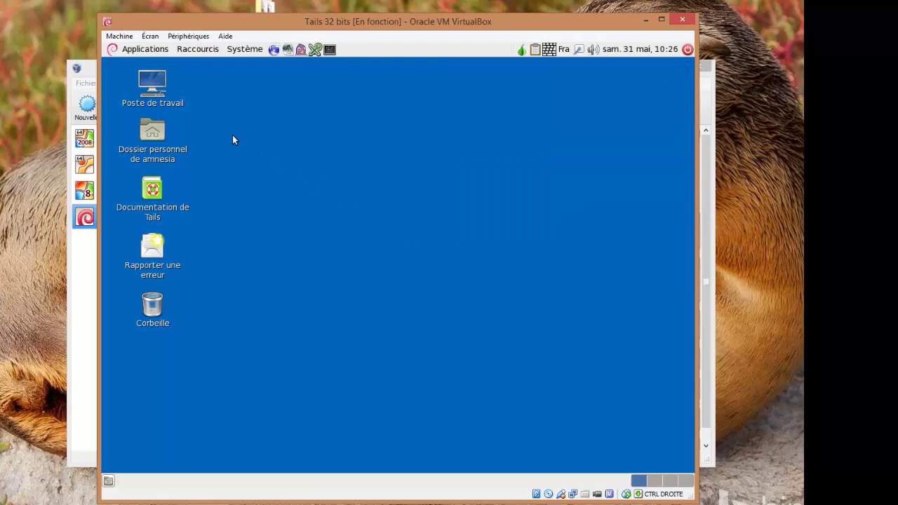
- Open the Persistent folder from Poste de travail to check its contents, and close the file browser
{"action": "double_click", "coordinate": [152, 84]}
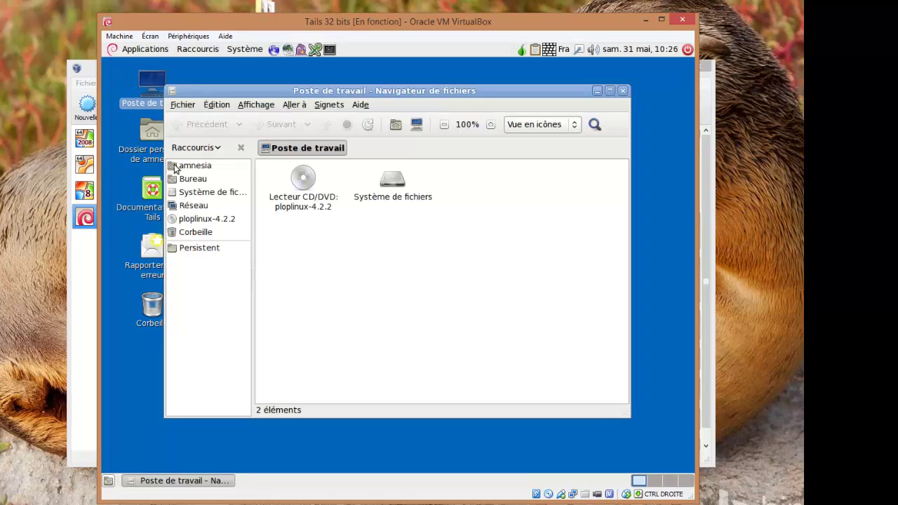
{"action": "left_click", "coordinate": [198, 247]}
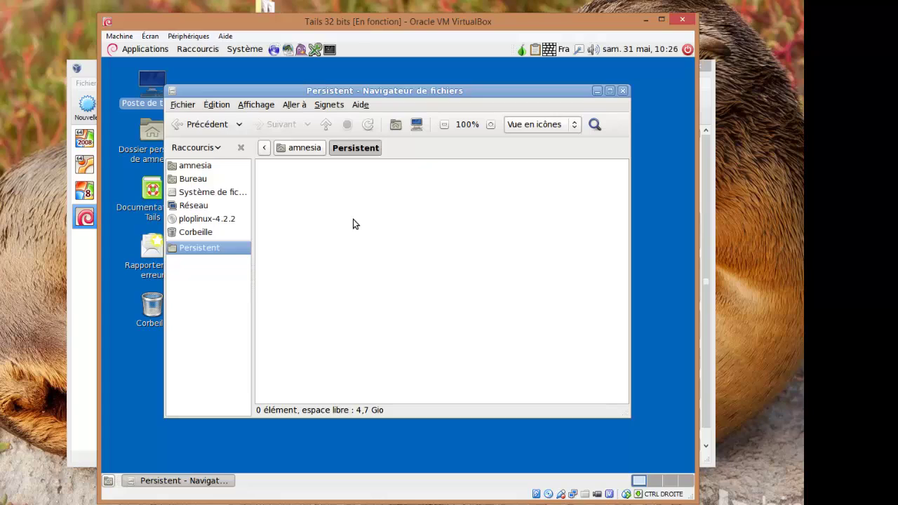
{"action": "key", "text": "ctrl+w"}
{"action": "left_click", "coordinate": [431, 194]}
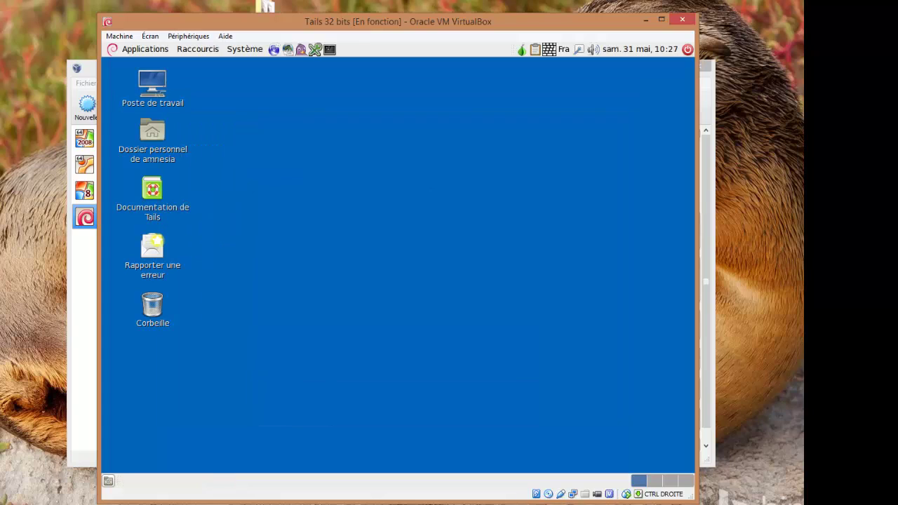